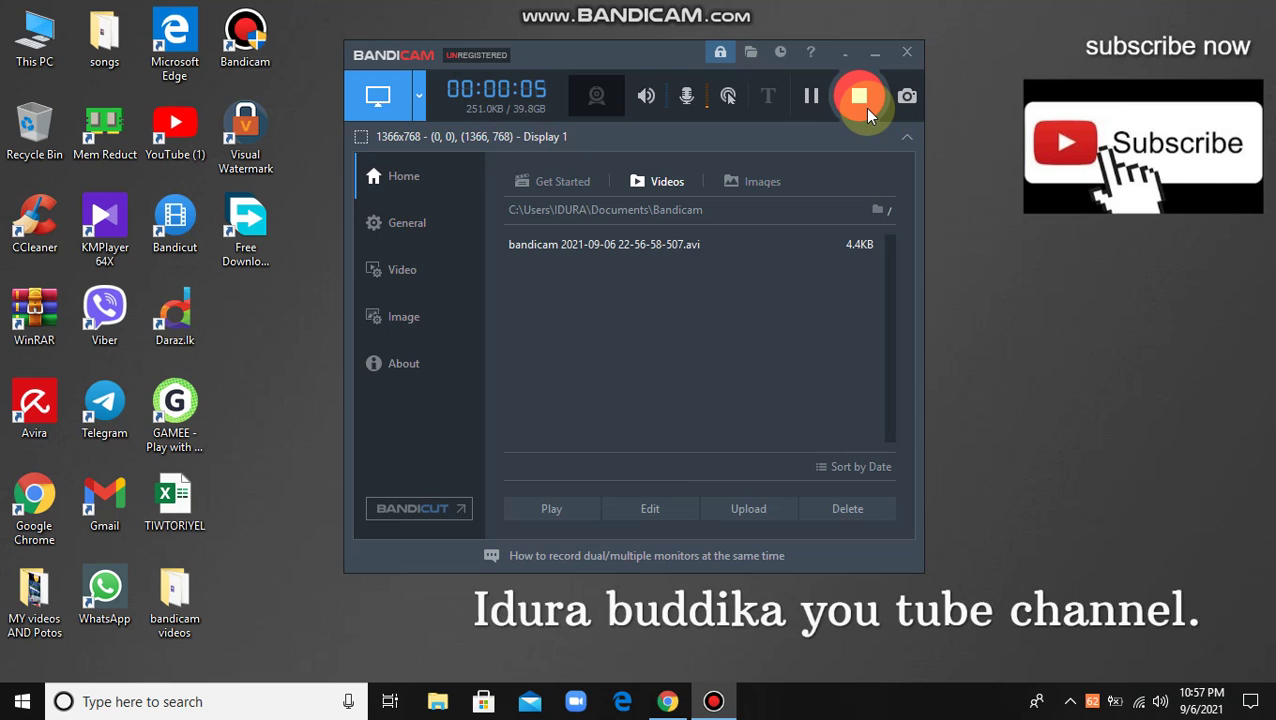
pyautogui.click(862, 108)
pyautogui.click(872, 52)
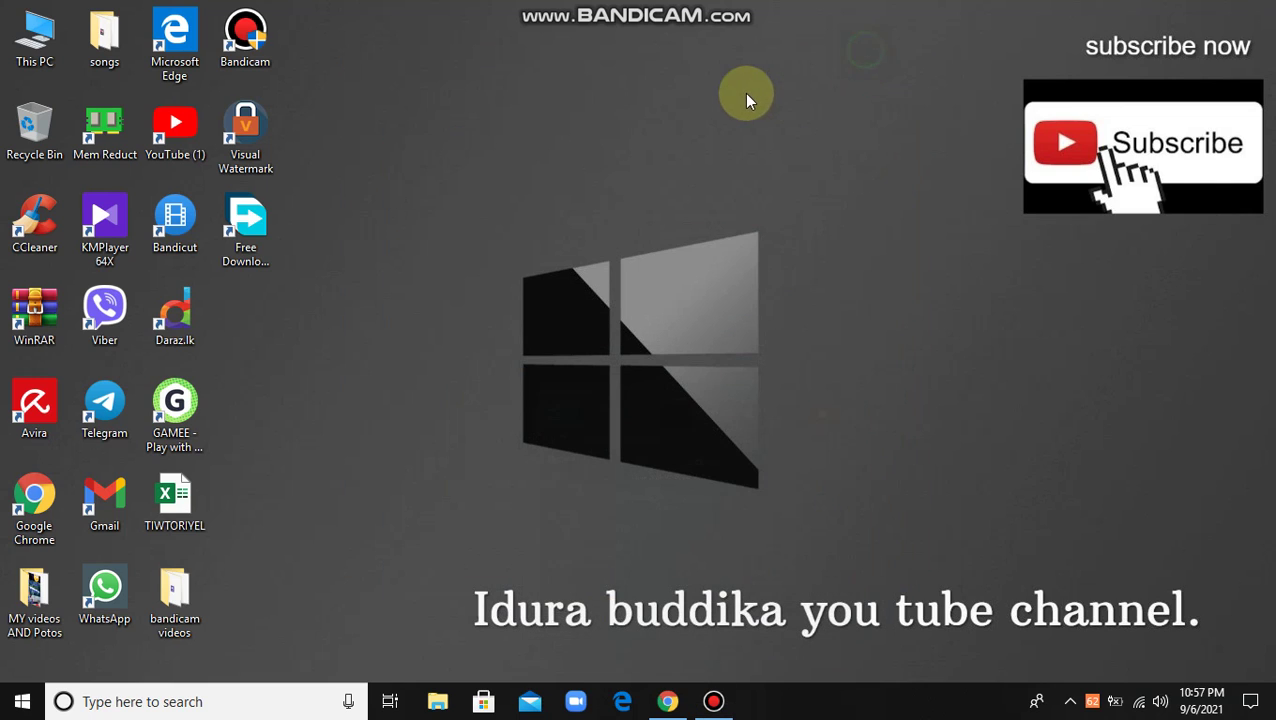
pyautogui.rightClick(741, 95)
pyautogui.click(772, 150)
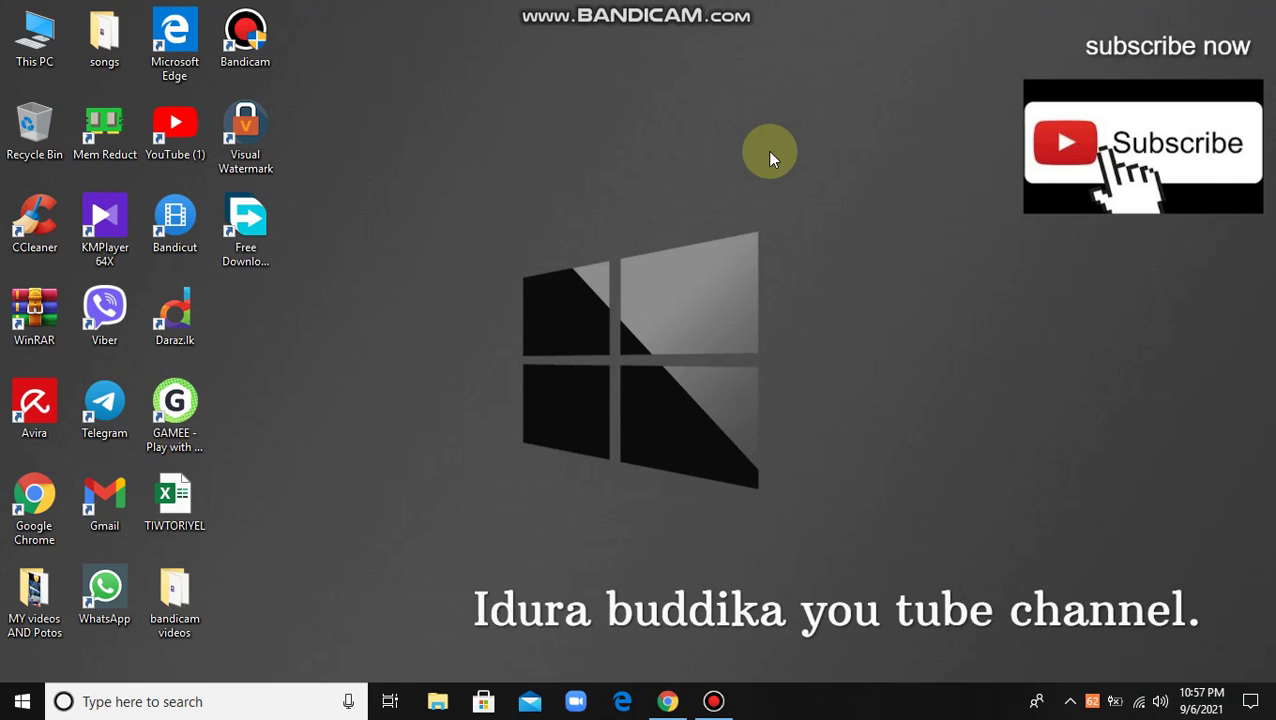
pyautogui.rightClick(558, 90)
pyautogui.click(603, 137)
pyautogui.rightClick(604, 138)
pyautogui.click(658, 194)
pyautogui.rightClick(524, 118)
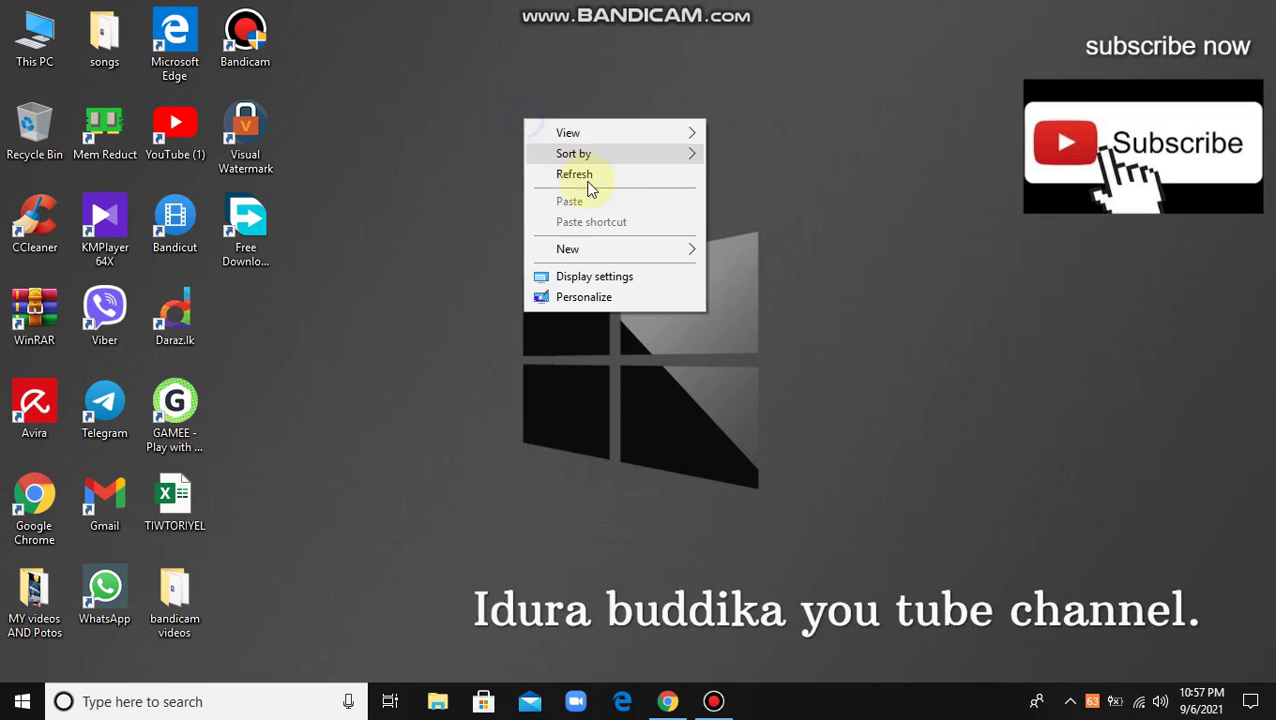
pyautogui.click(585, 176)
pyautogui.rightClick(470, 166)
pyautogui.click(497, 219)
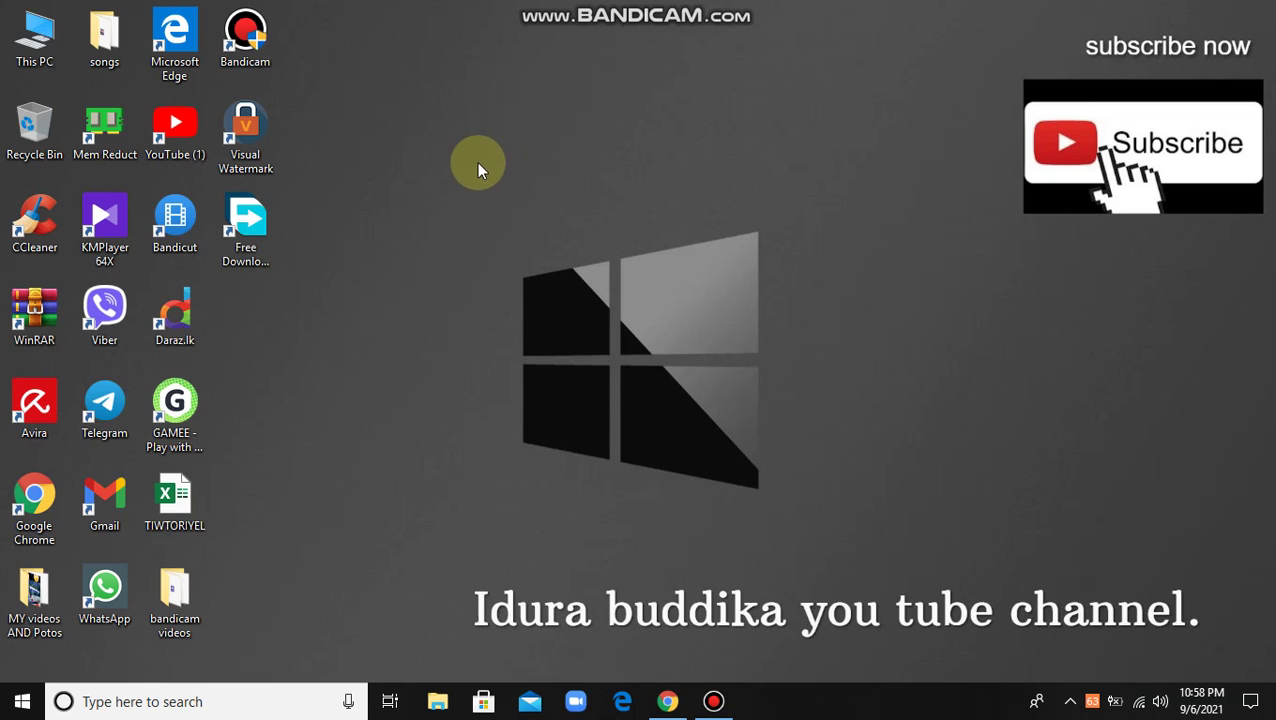
pyautogui.rightClick(492, 98)
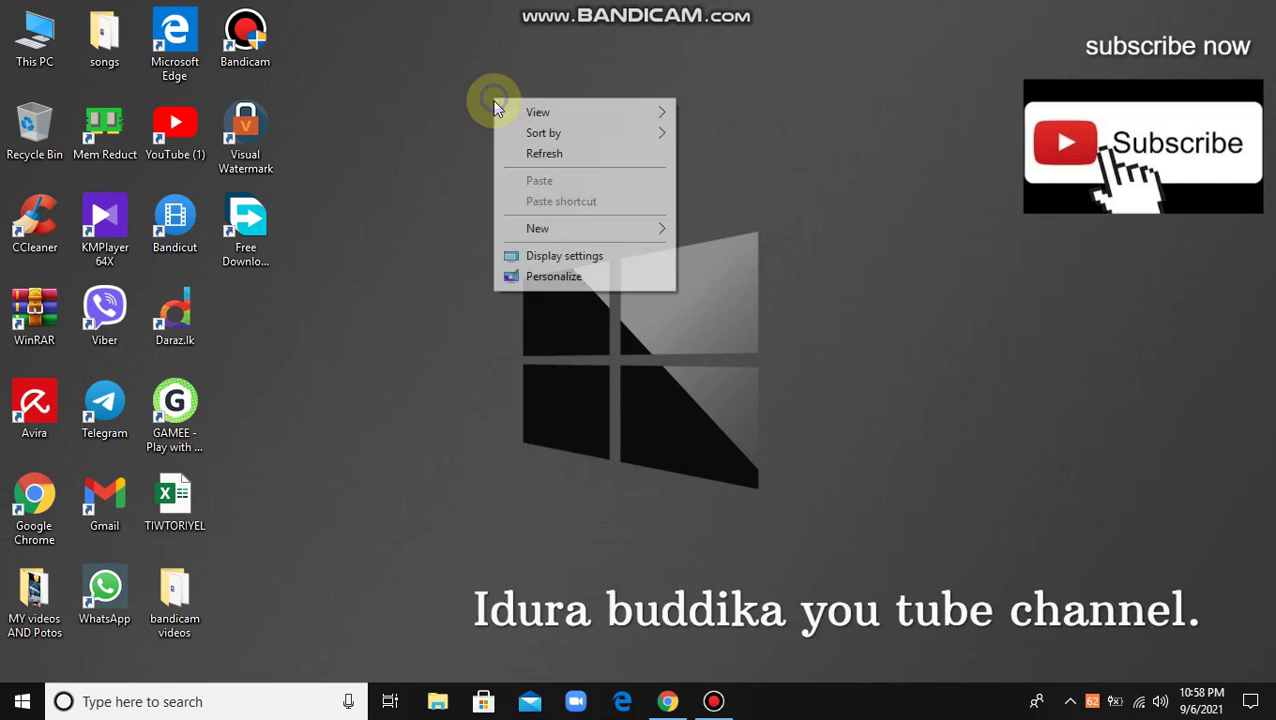
pyautogui.rightClick(501, 163)
pyautogui.click(532, 220)
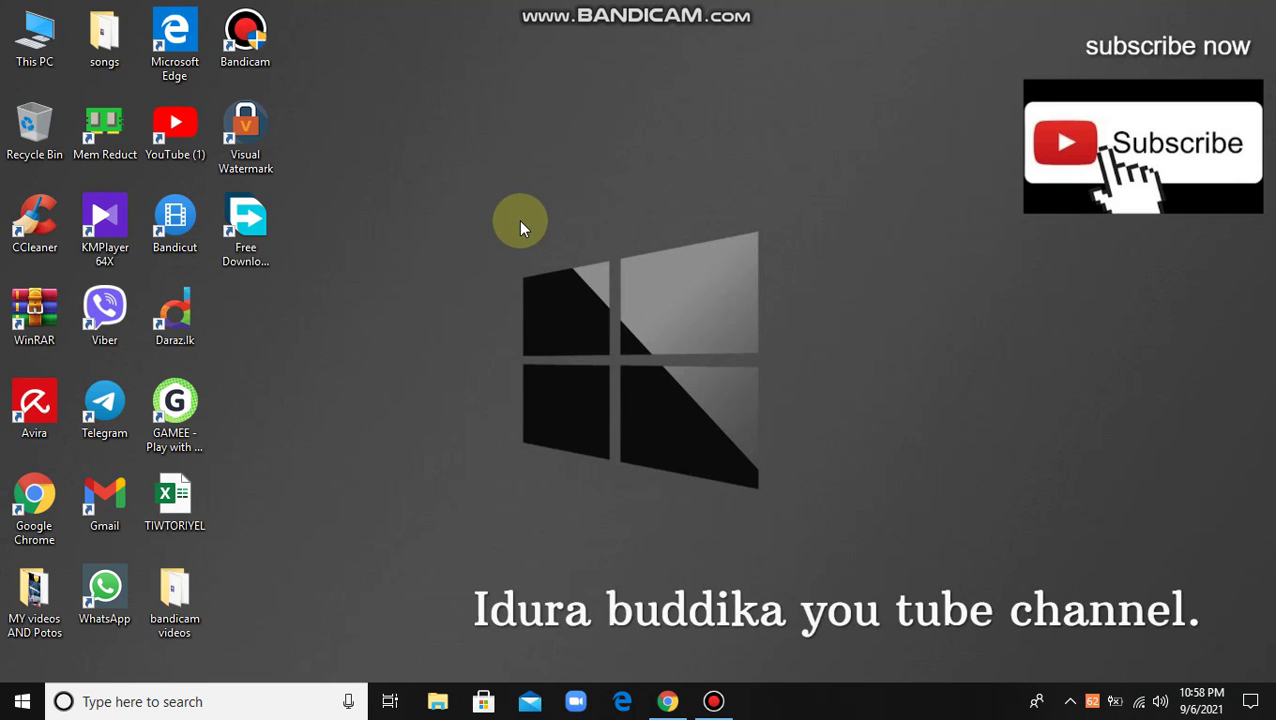
pyautogui.rightClick(518, 228)
pyautogui.click(530, 275)
pyautogui.rightClick(490, 196)
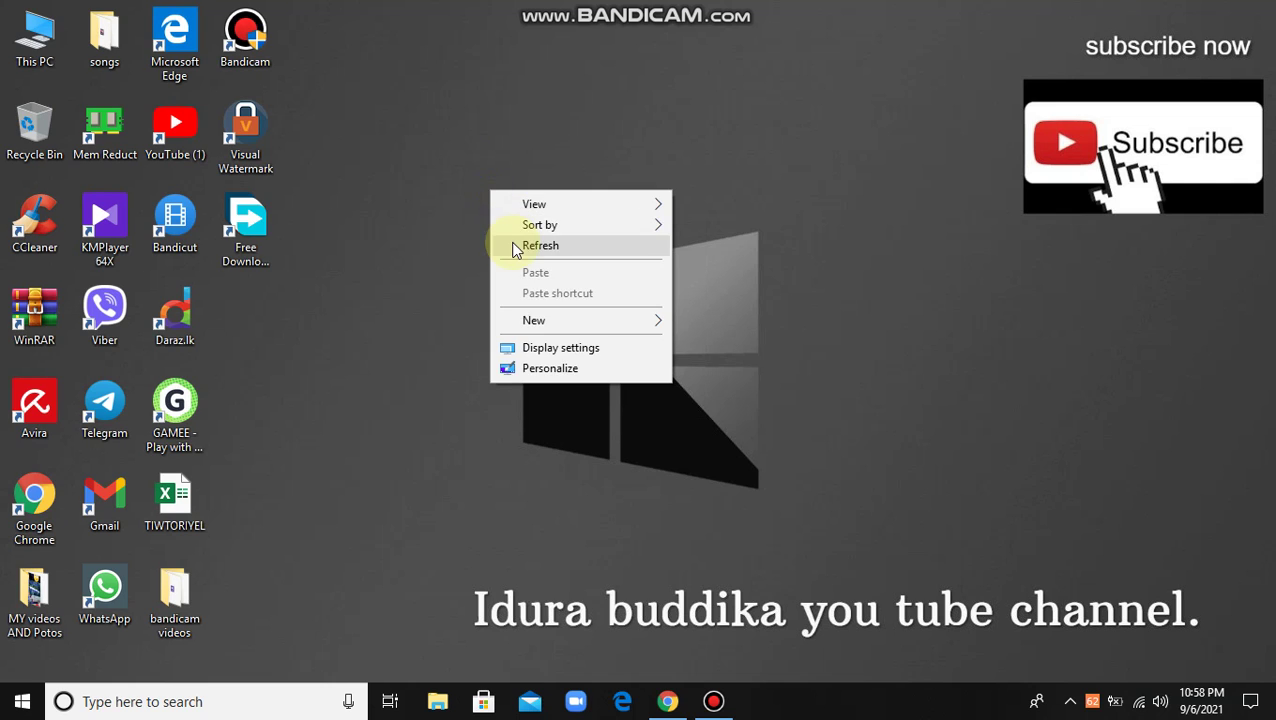
pyautogui.click(512, 246)
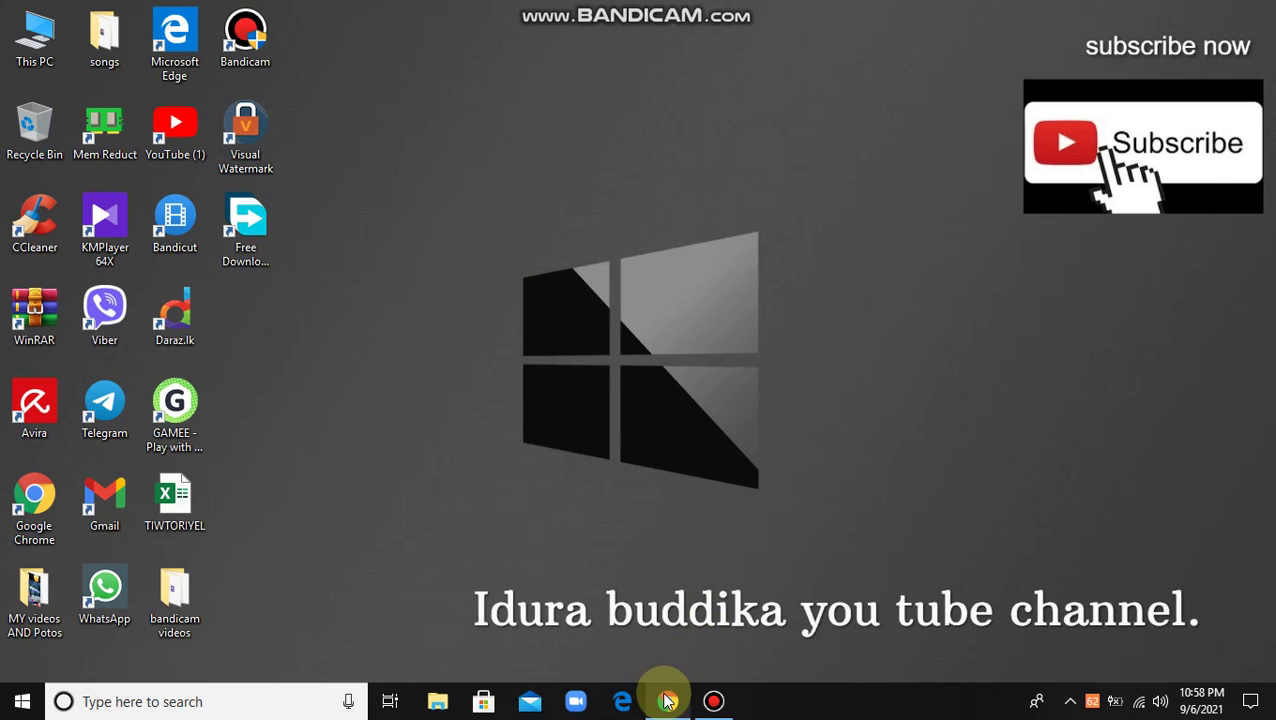
pyautogui.moveTo(667, 701)
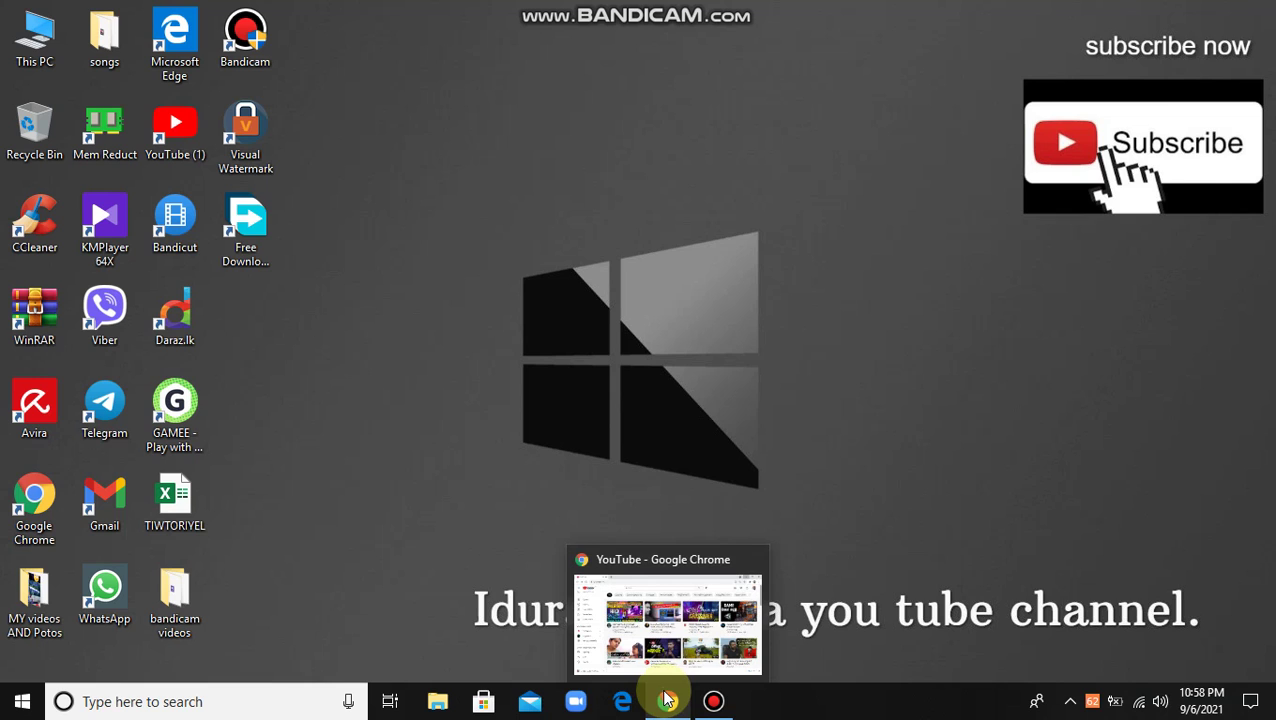
# - Restore Chrome, open a new tab, and search Google for 'scrapy android'
pyautogui.click(668, 700)
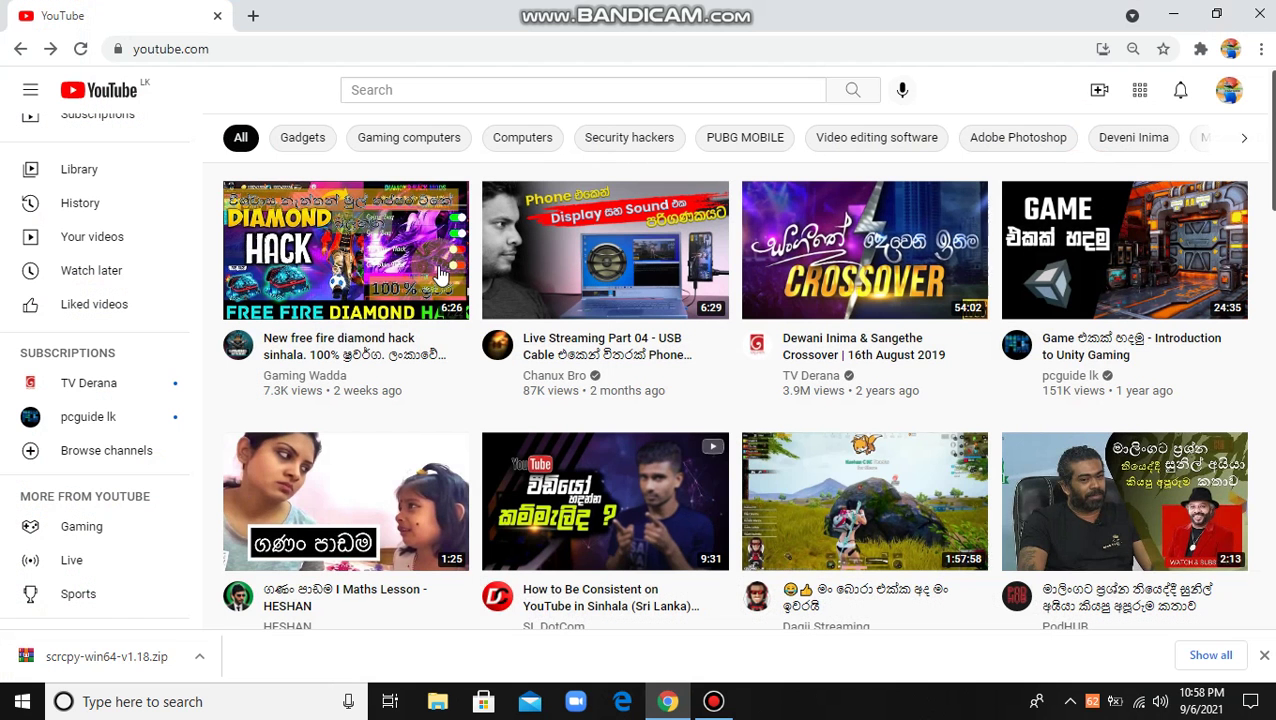
pyautogui.click(250, 16)
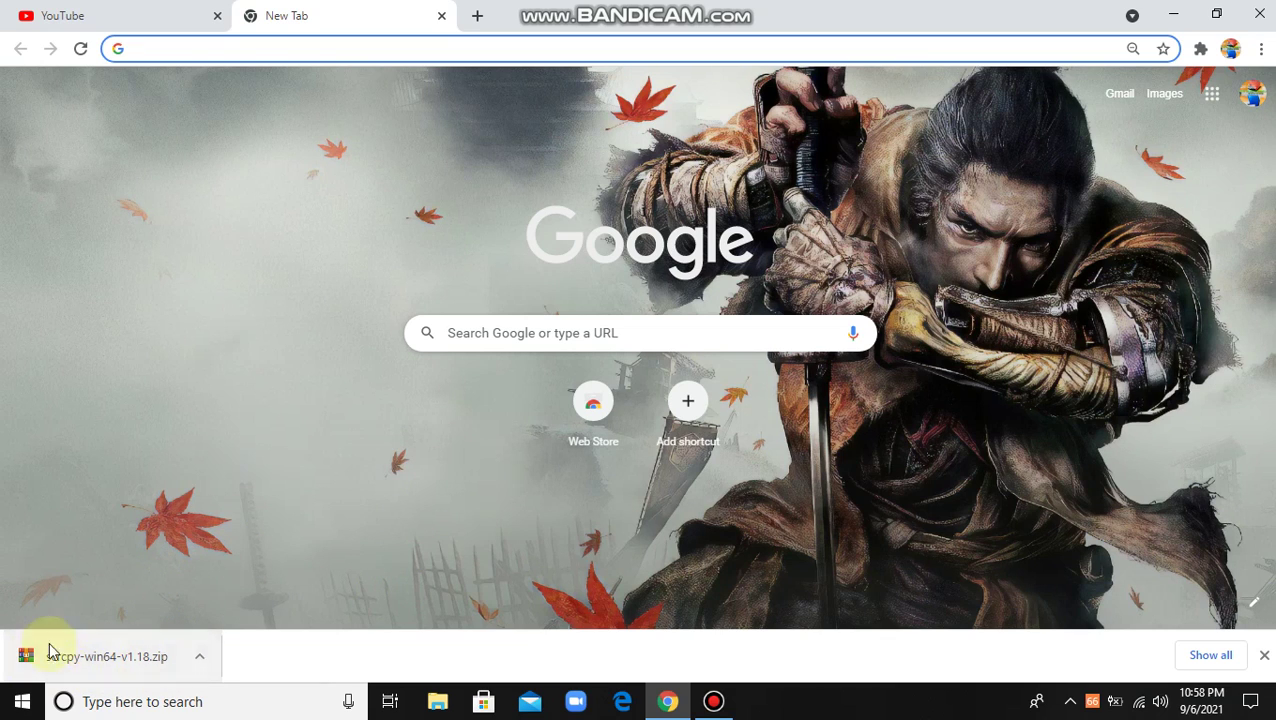
pyautogui.click(552, 336)
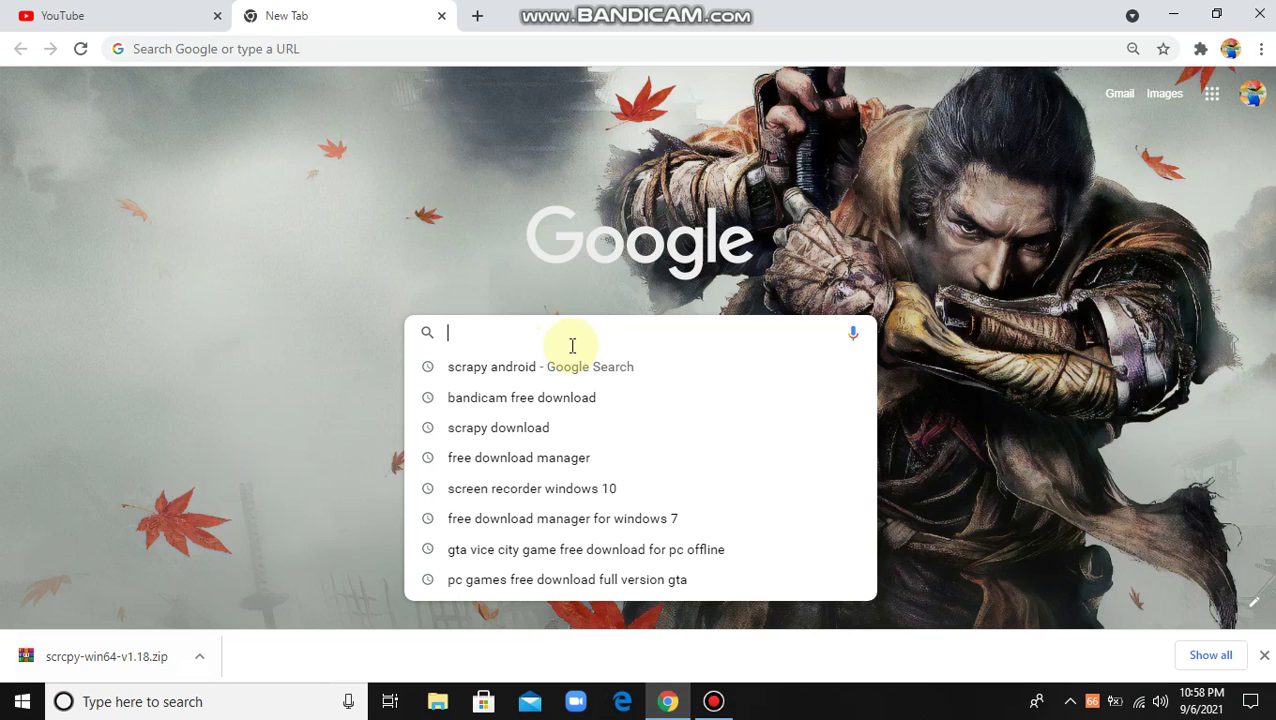
pyautogui.press('Down')
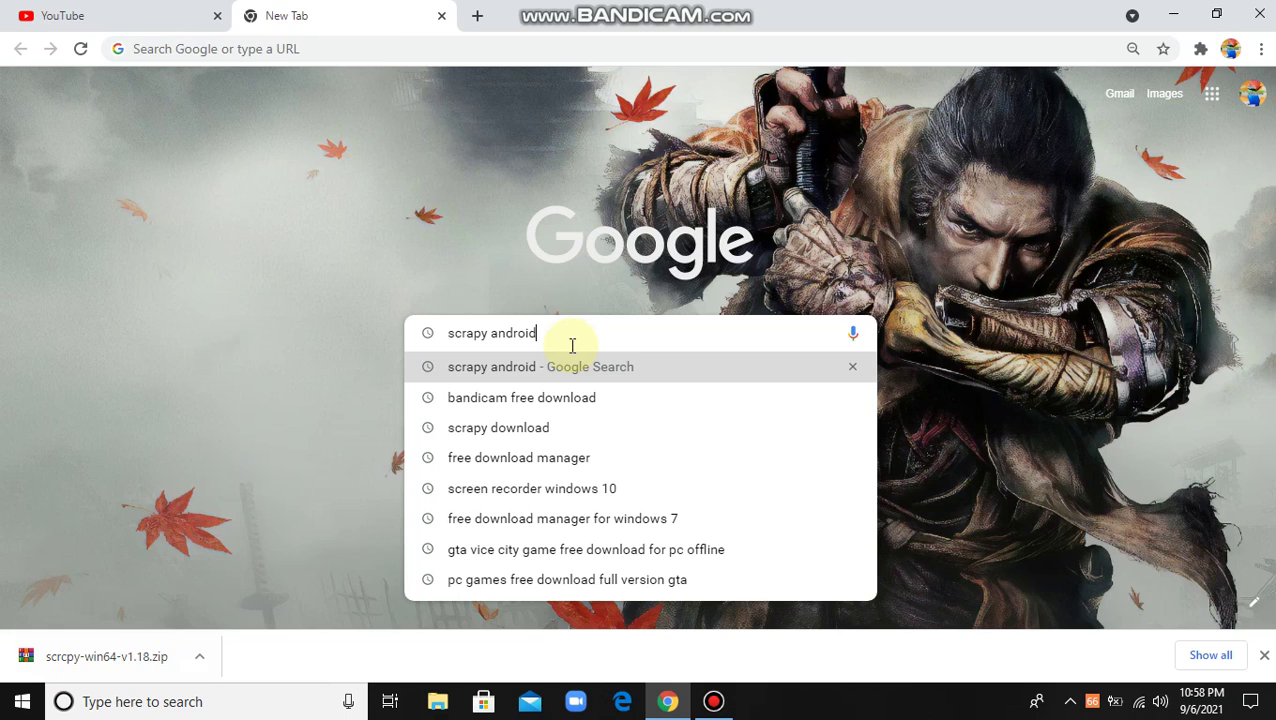
pyautogui.press('Return')
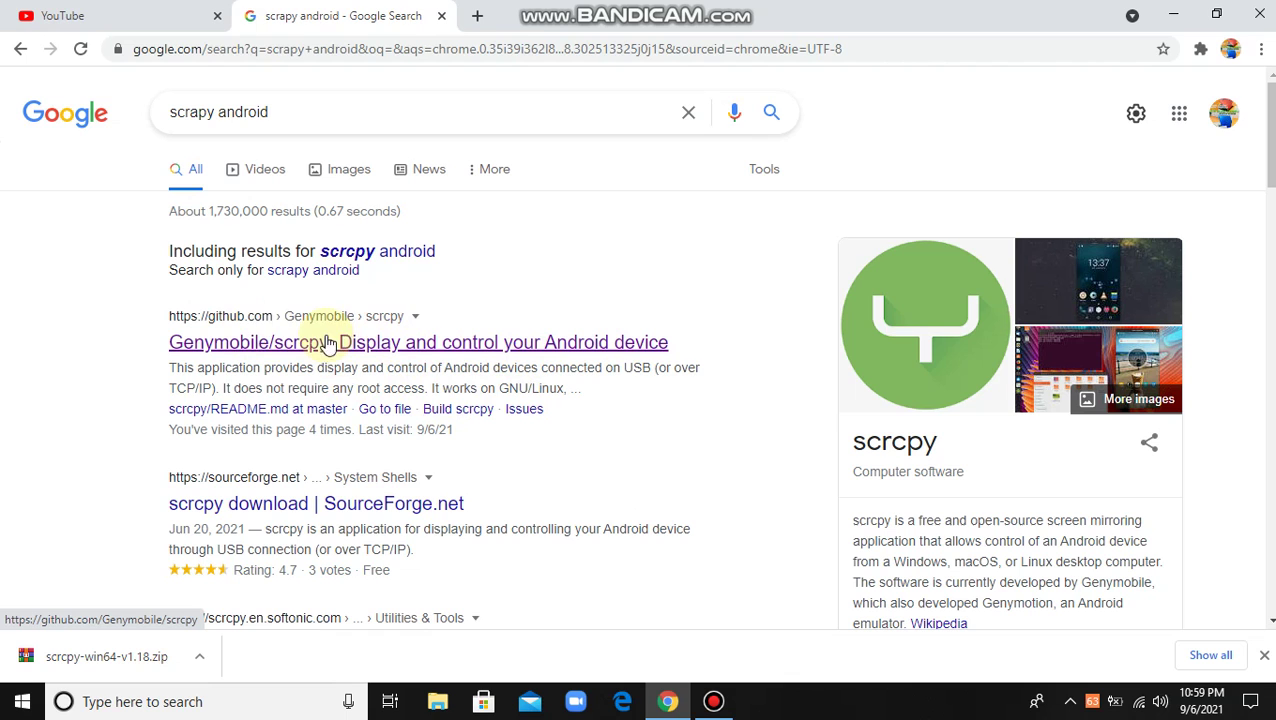
# - Open the Genymobile/scrcpy GitHub repository and scroll down to its Get the app section
pyautogui.click(476, 358)
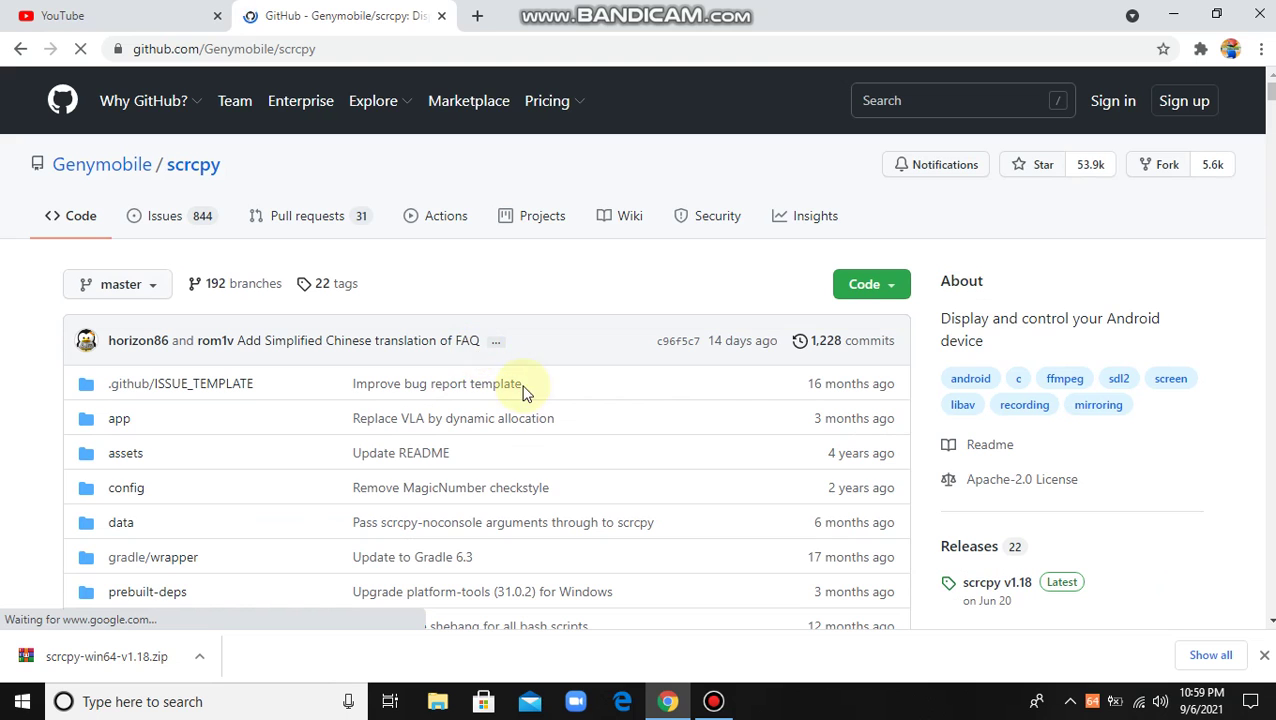
pyautogui.scroll(-1, 540, 390)
pyautogui.scroll(-3, 510, 390)
pyautogui.scroll(-3, 478, 388)
pyautogui.scroll(-6, 482, 390)
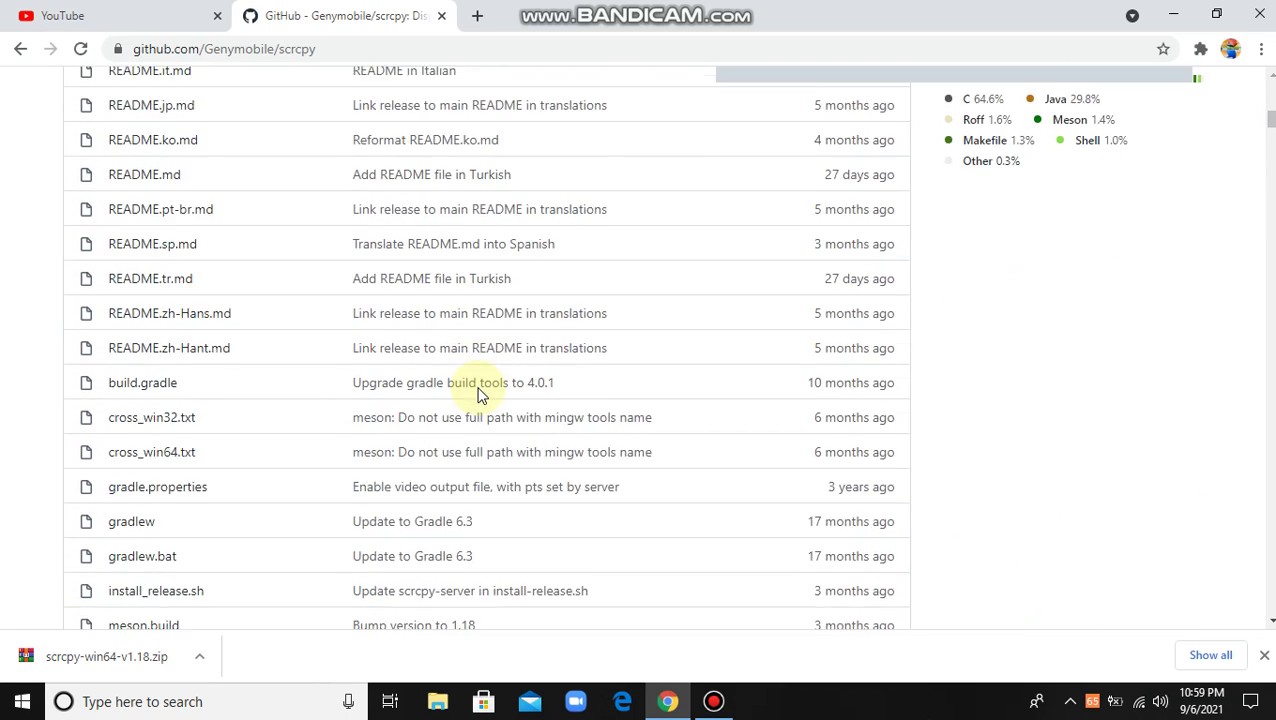
pyautogui.scroll(-1, 400, 375)
pyautogui.scroll(-3, 305, 345)
pyautogui.scroll(-3, 313, 333)
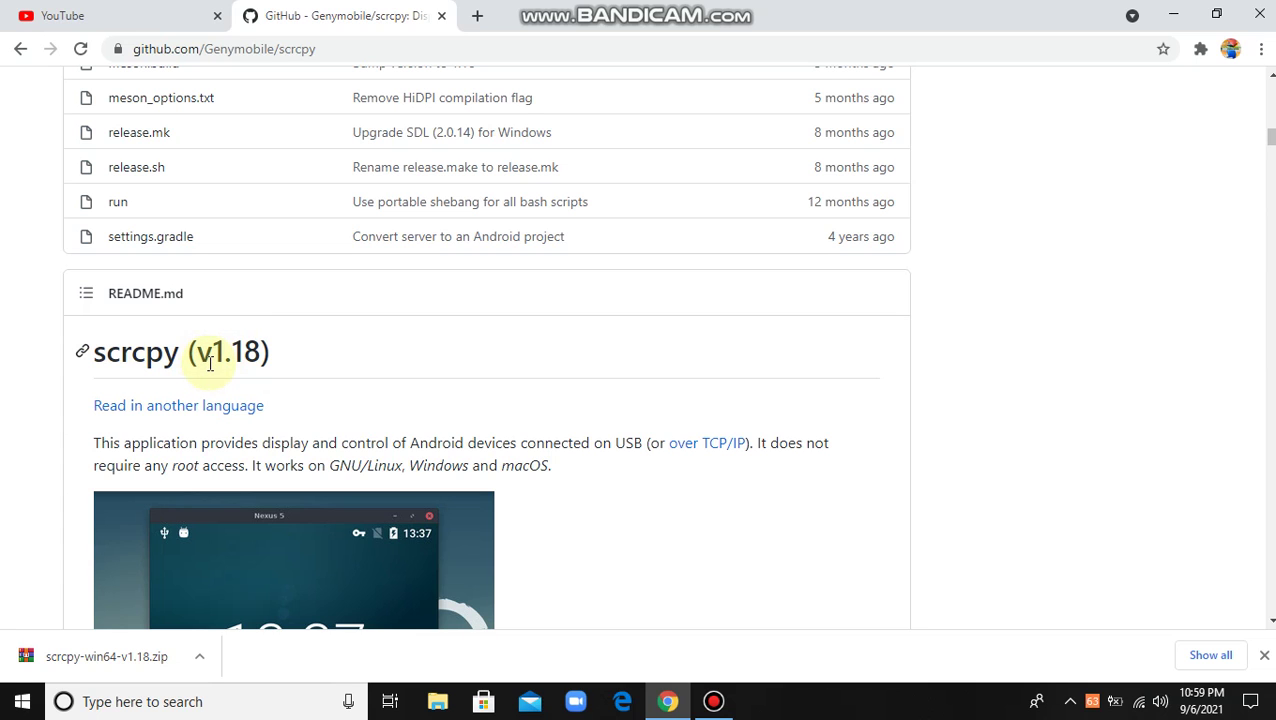
pyautogui.scroll(-3, 210, 365)
pyautogui.scroll(-1, 205, 362)
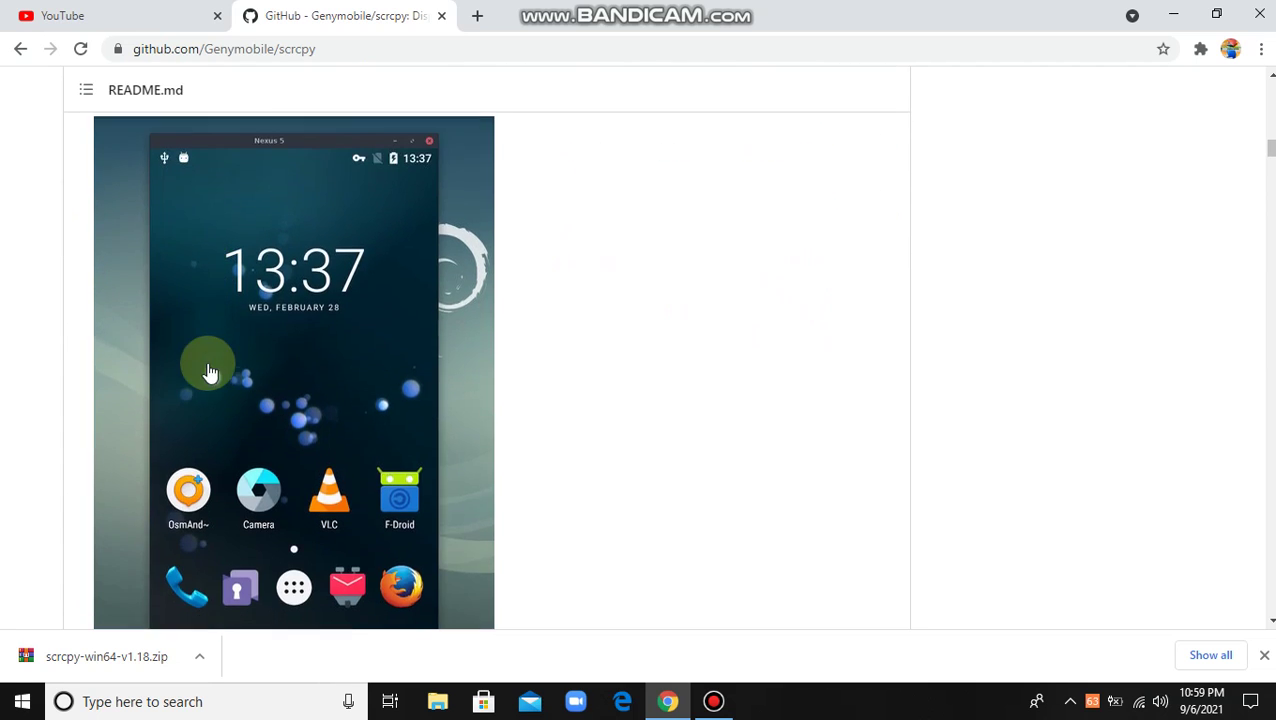
pyautogui.scroll(-1, 208, 373)
pyautogui.scroll(-1, 242, 327)
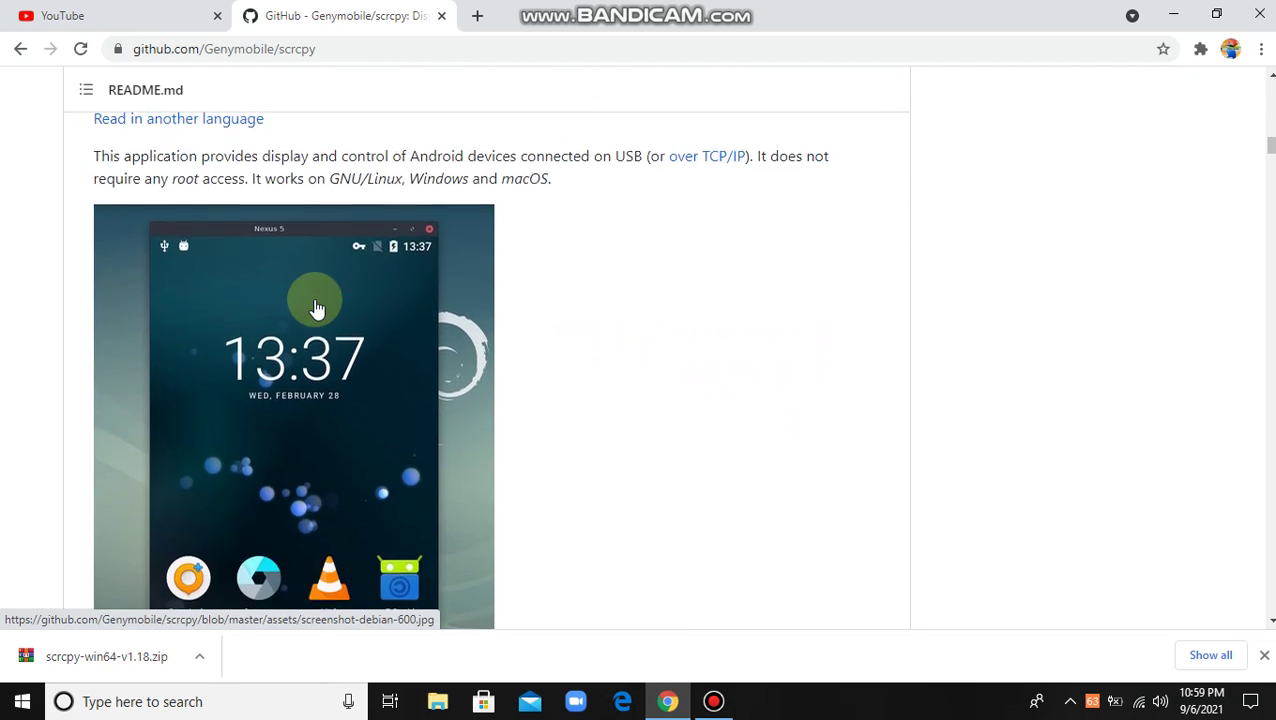
pyautogui.scroll(-2, 316, 308)
pyautogui.scroll(-2, 239, 364)
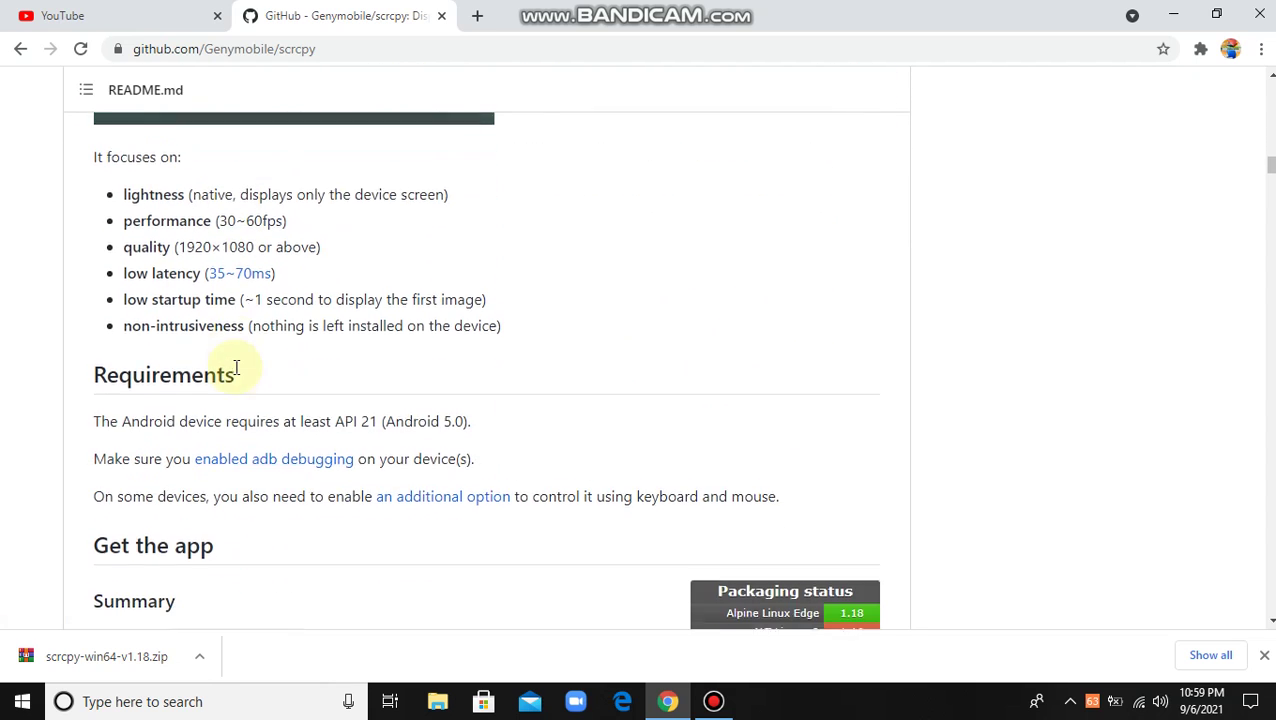
pyautogui.scroll(-4, 239, 370)
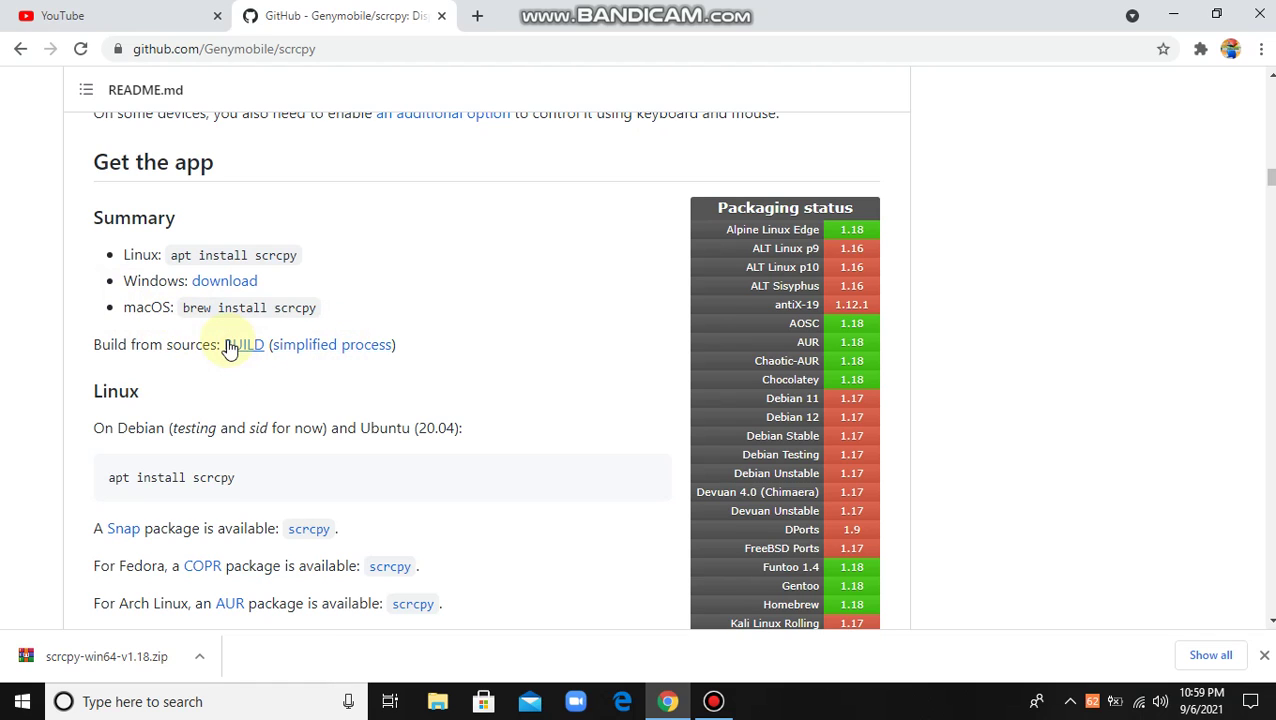
# - Download the Windows scrcpy zip, cancel the duplicate download, and minimize Chrome
pyautogui.click(222, 288)
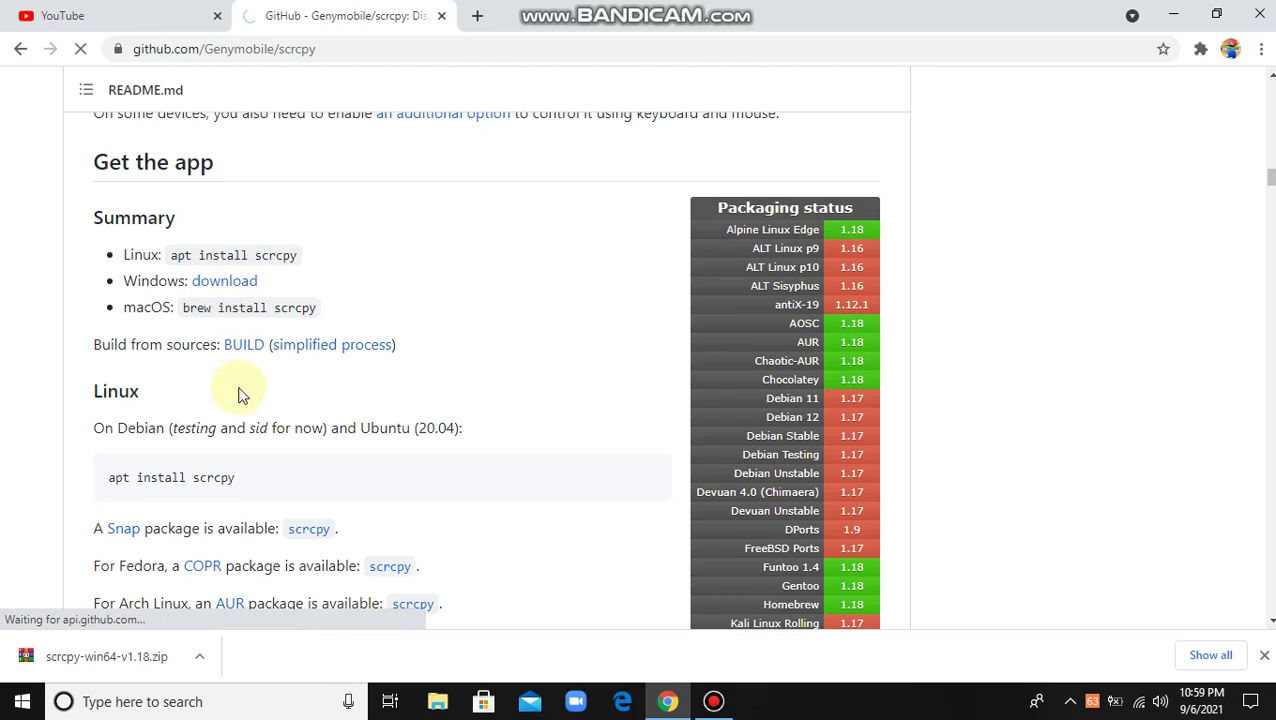
pyautogui.click(199, 656)
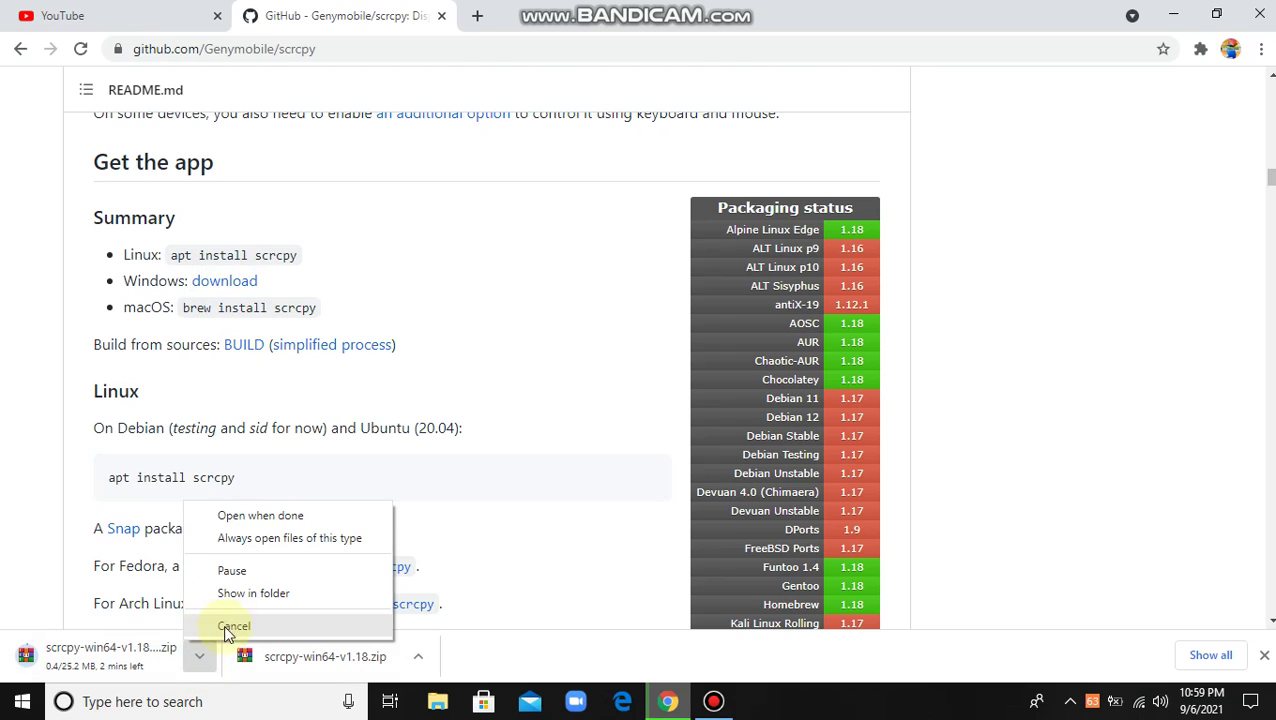
pyautogui.click(223, 624)
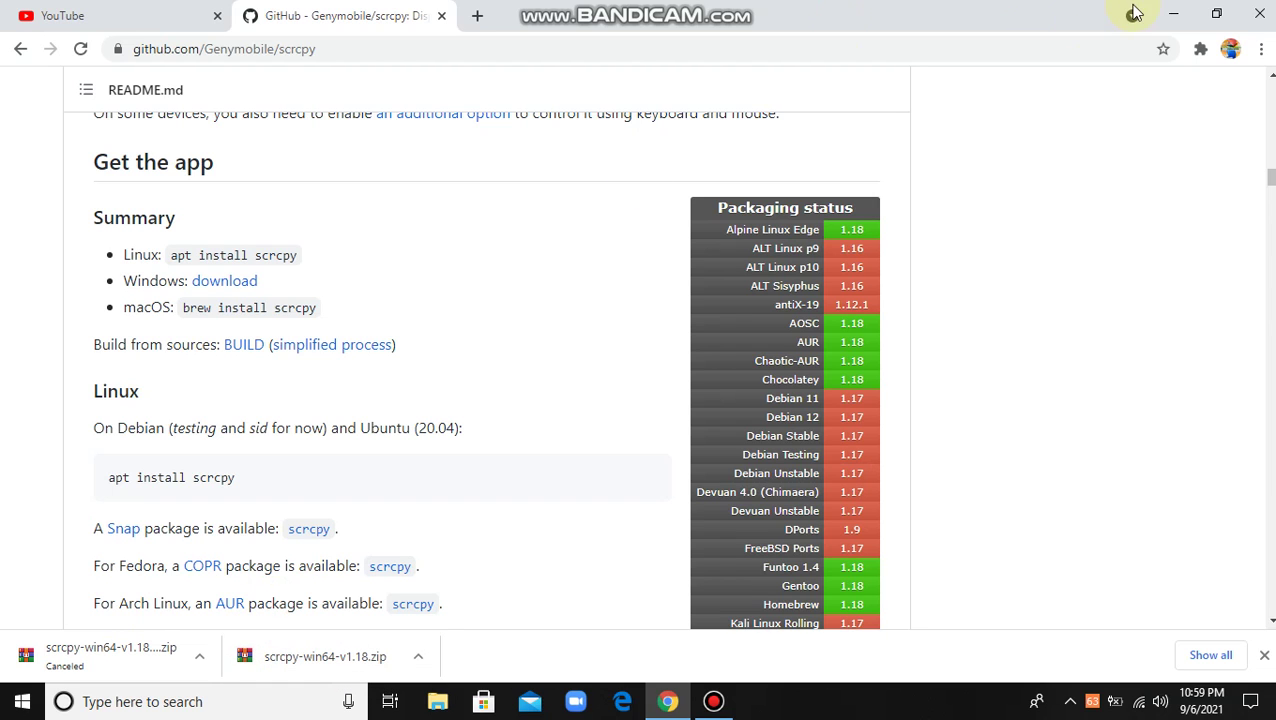
pyautogui.click(1173, 14)
# - Go from This PC to Downloads and right-click the scrcpy-win64-v1.18 zip
pyautogui.doubleClick(26, 50)
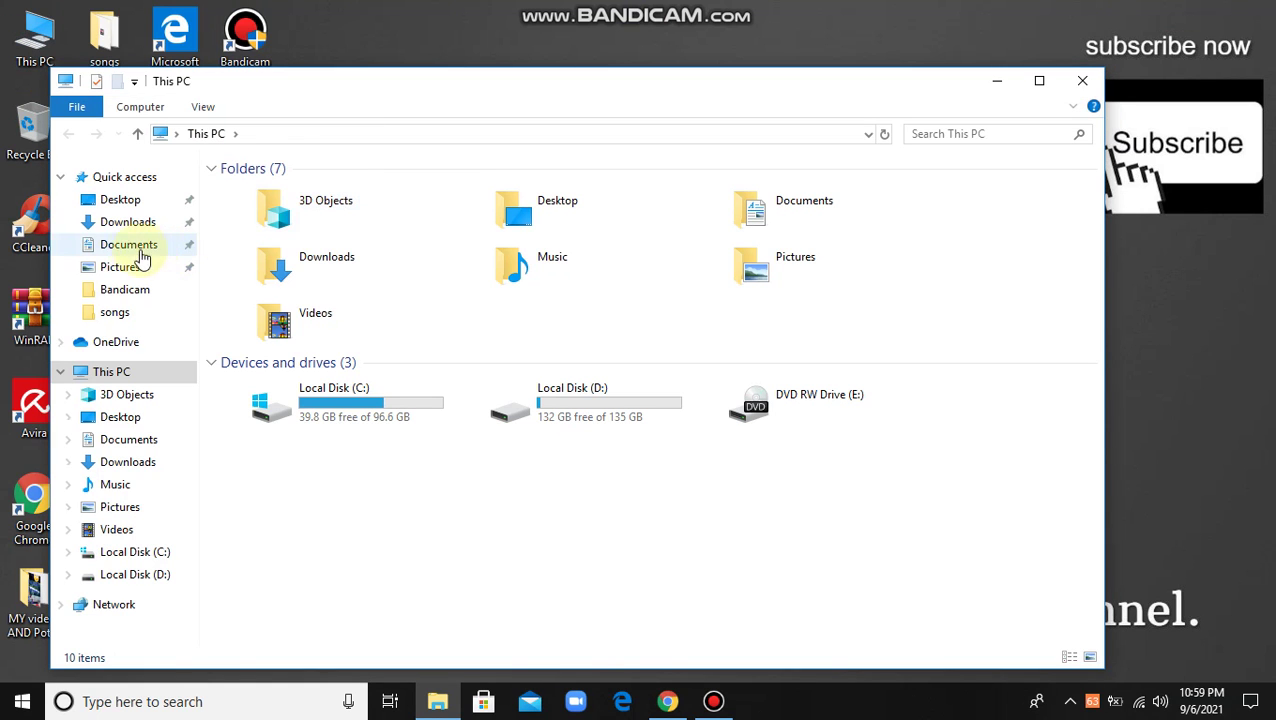
pyautogui.click(127, 222)
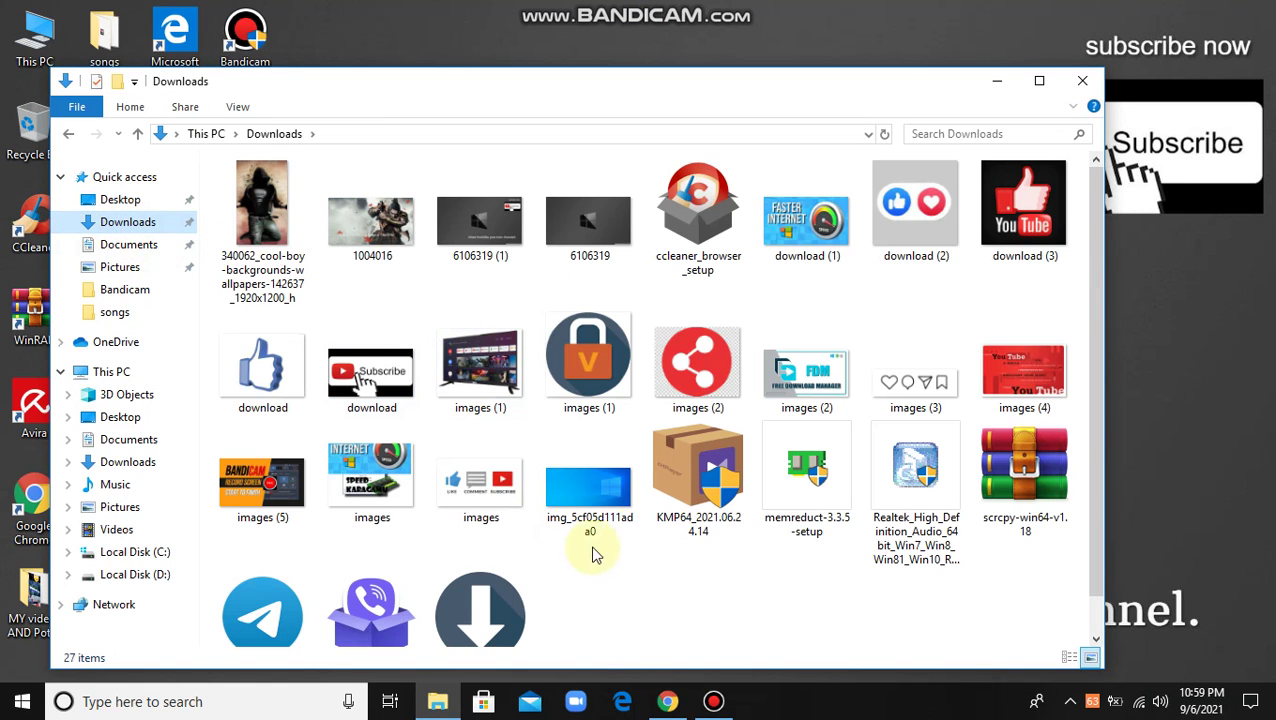
pyautogui.rightClick(1024, 484)
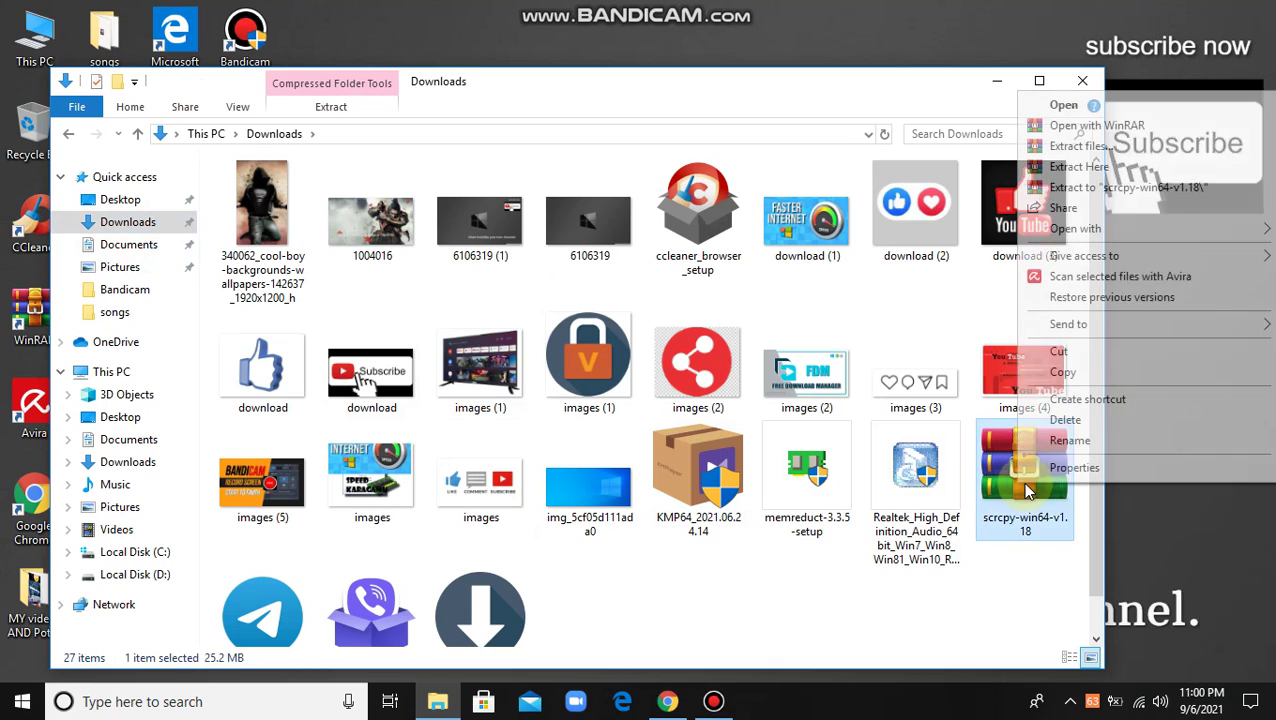
# - Use WinRAR's Extract files dialog to extract into a new Desktop folder scrcpy-win64-v1.18
pyautogui.click(1082, 147)
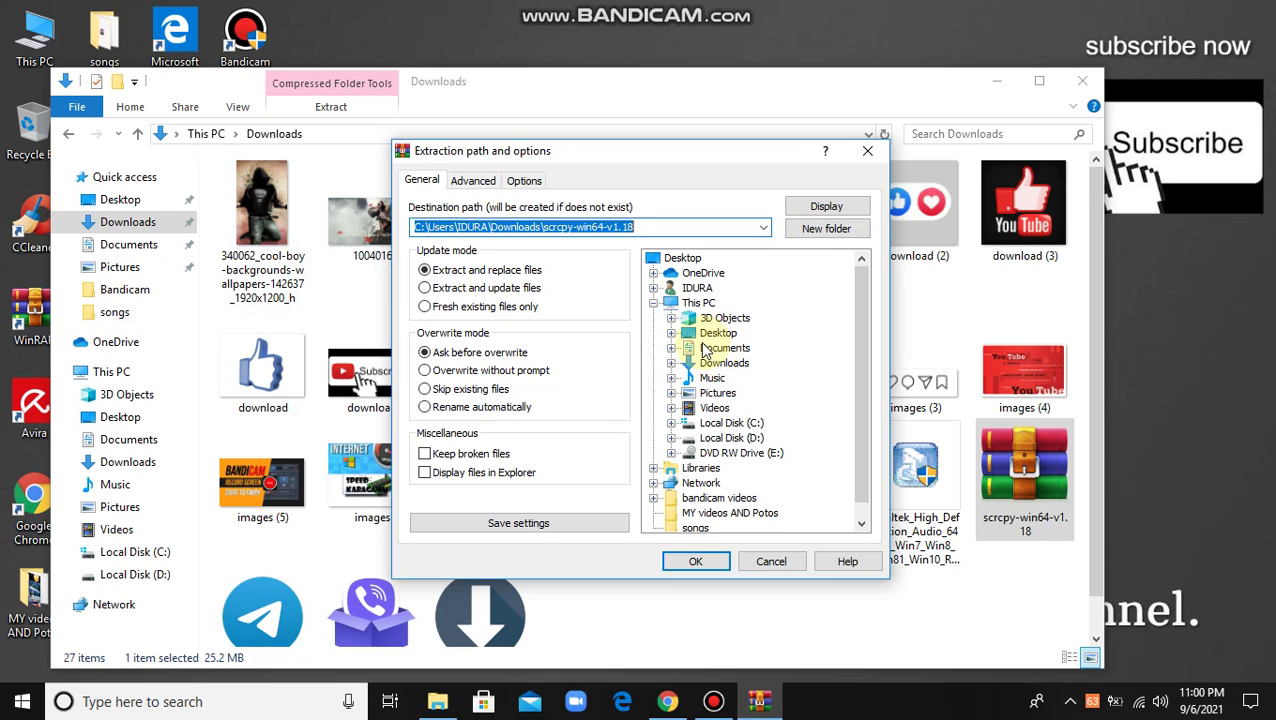
pyautogui.click(716, 333)
pyautogui.click(826, 228)
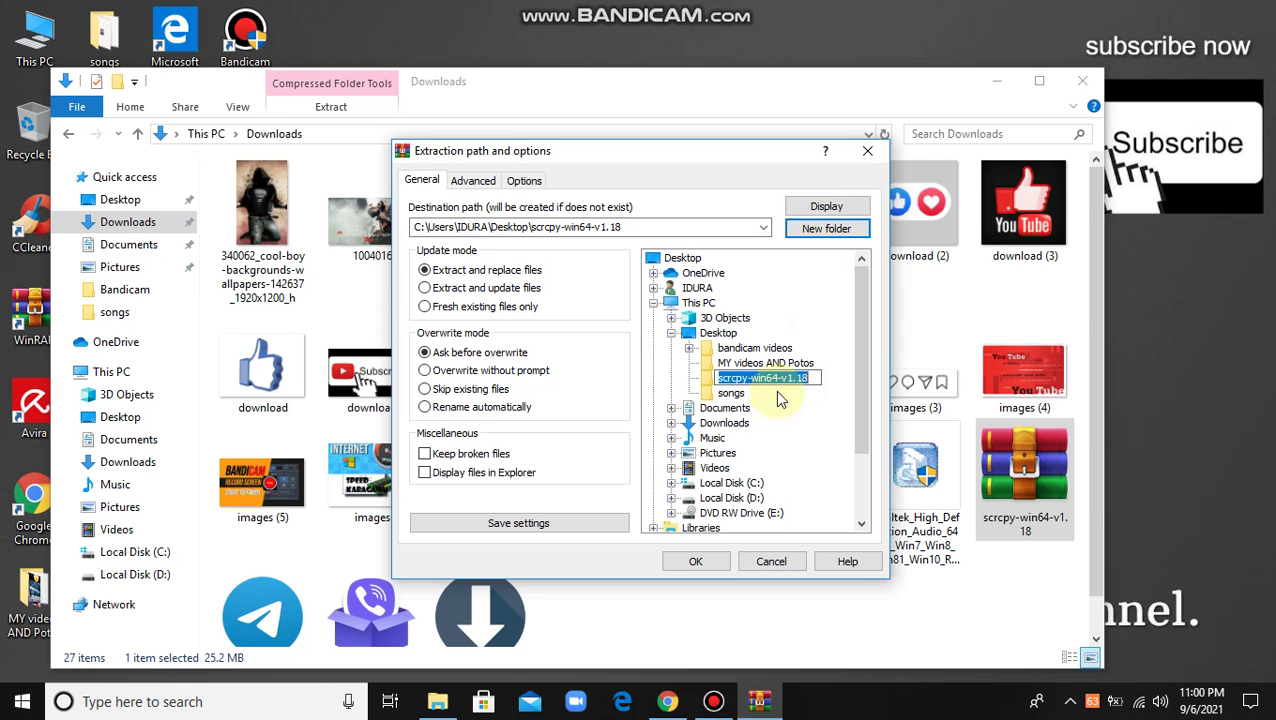
pyautogui.click(708, 562)
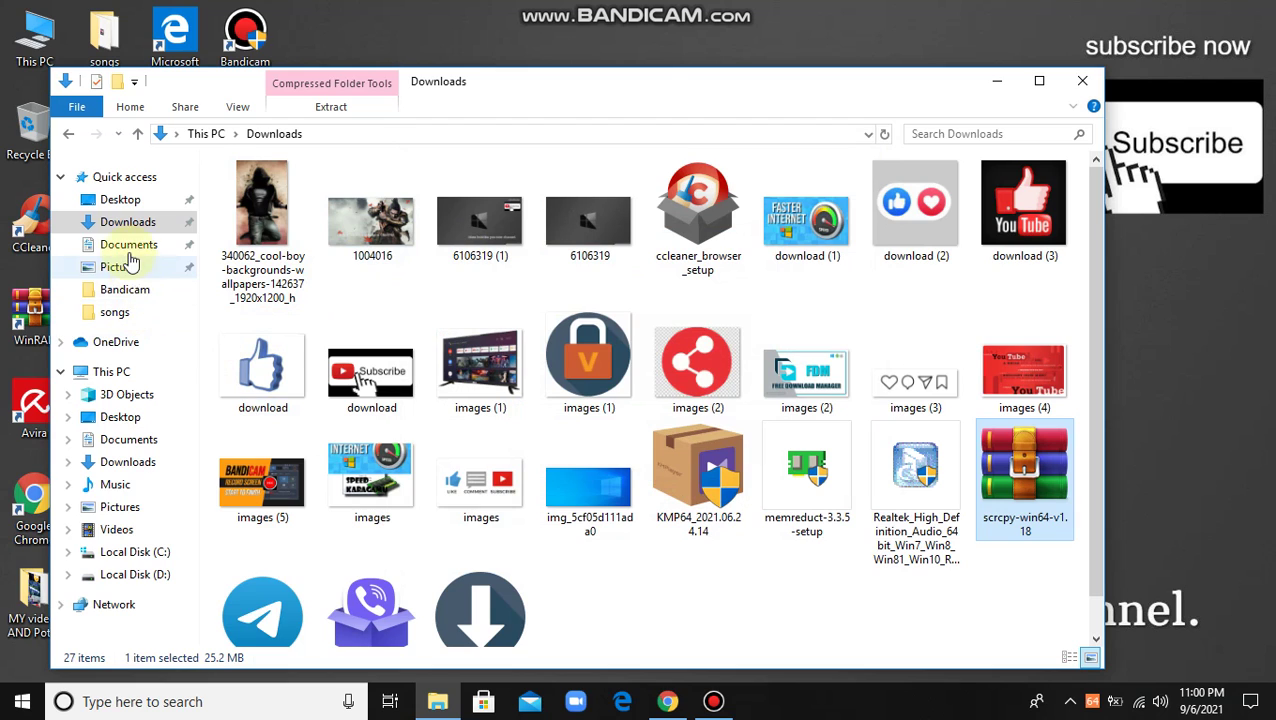
# - Browse the navigation pane folders, then open Desktop and select the scrcpy-win64-v1.18 folder
pyautogui.click(125, 246)
pyautogui.click(128, 270)
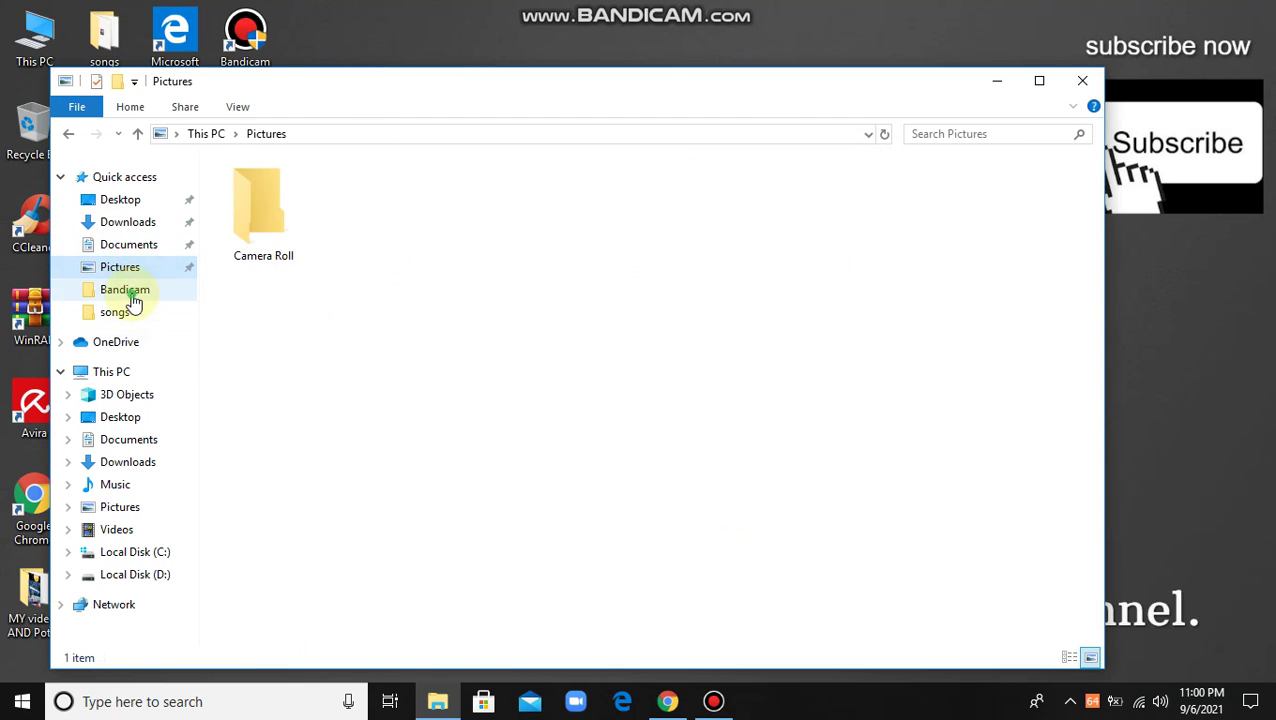
pyautogui.click(131, 292)
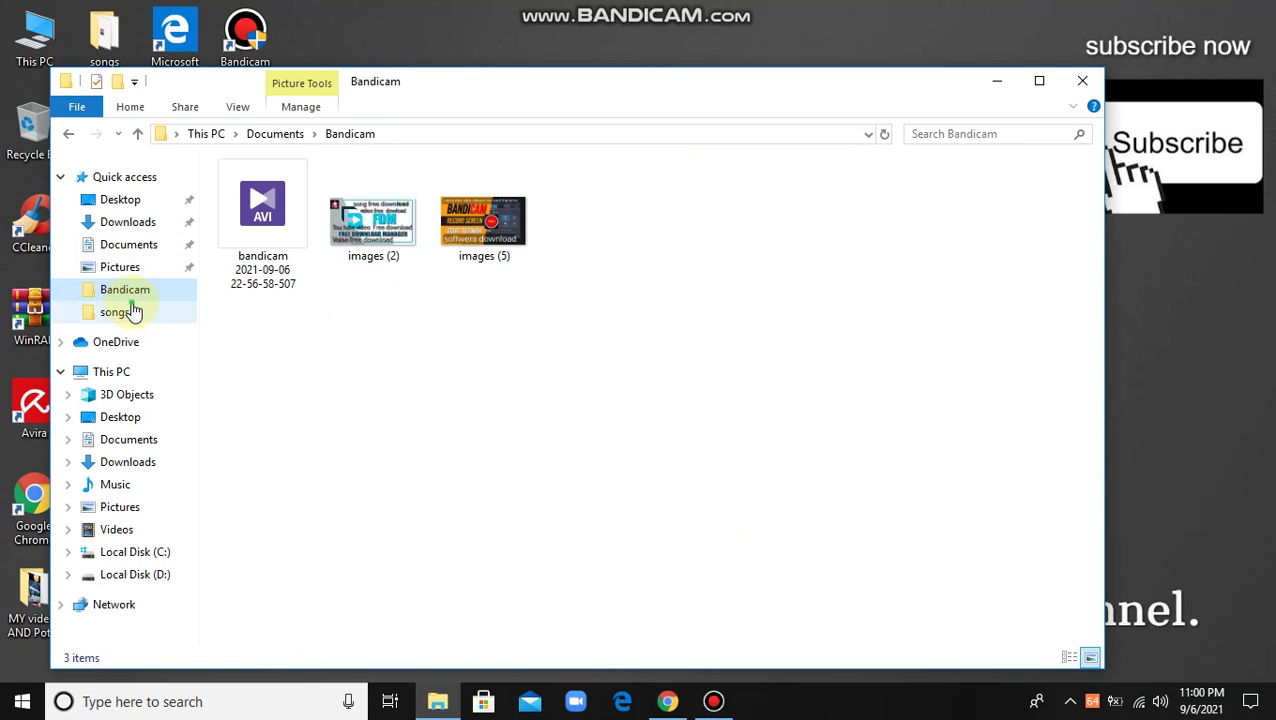
pyautogui.click(126, 445)
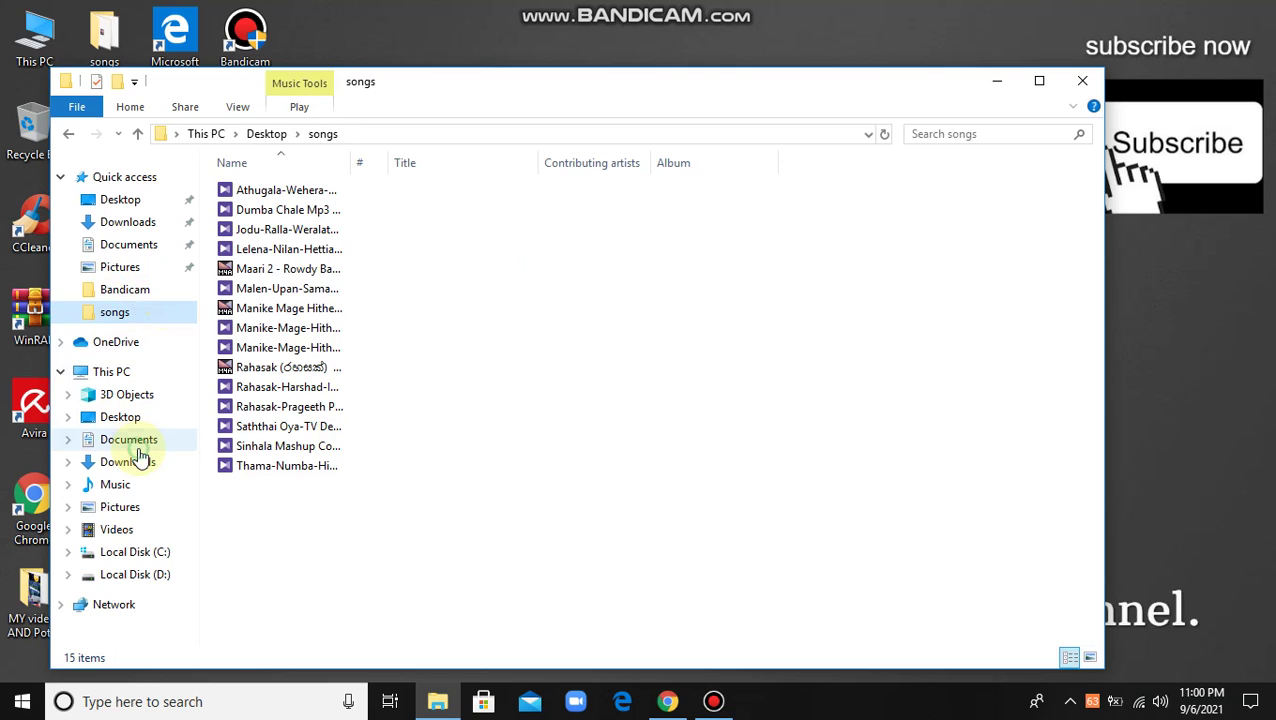
pyautogui.click(133, 347)
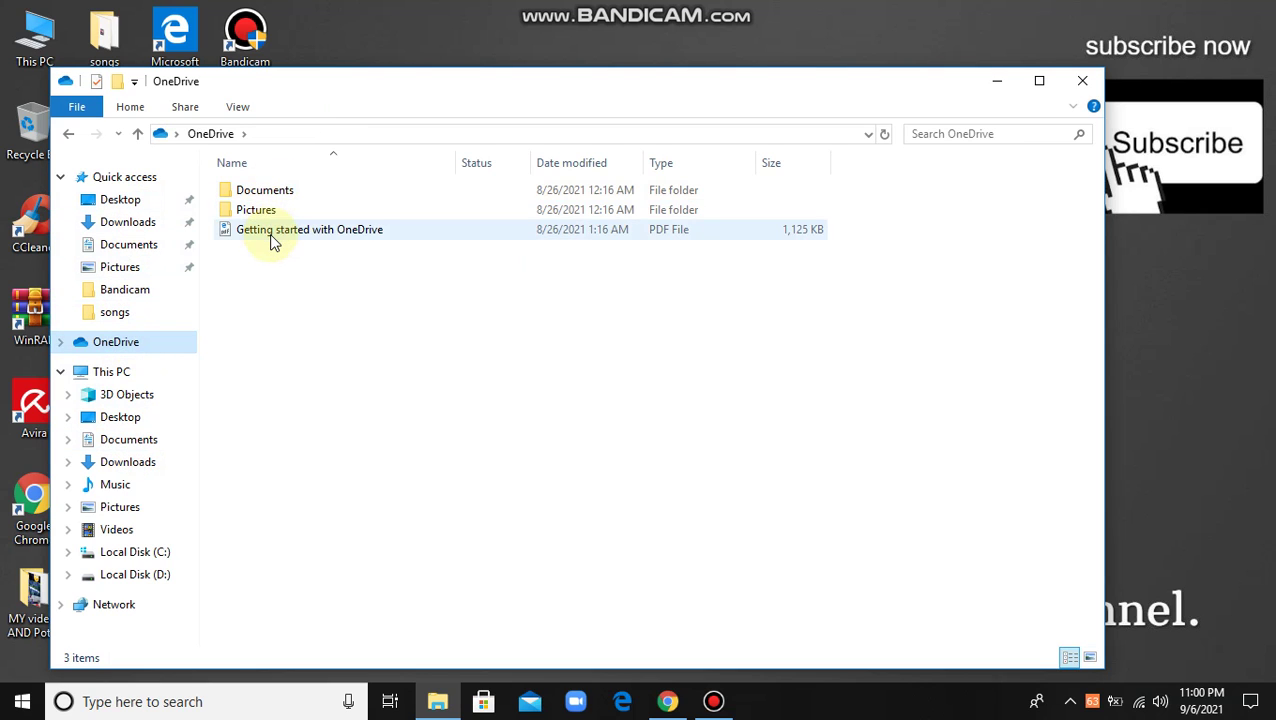
pyautogui.click(121, 199)
pyautogui.click(120, 222)
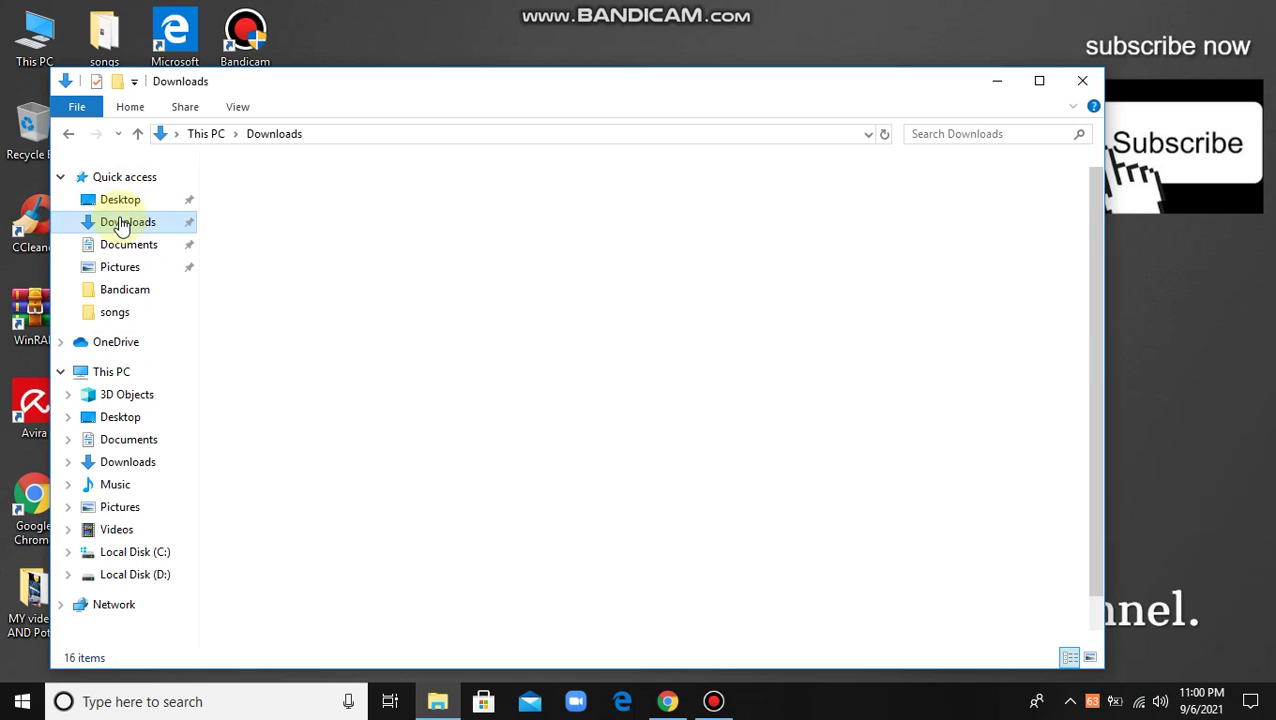
pyautogui.click(118, 199)
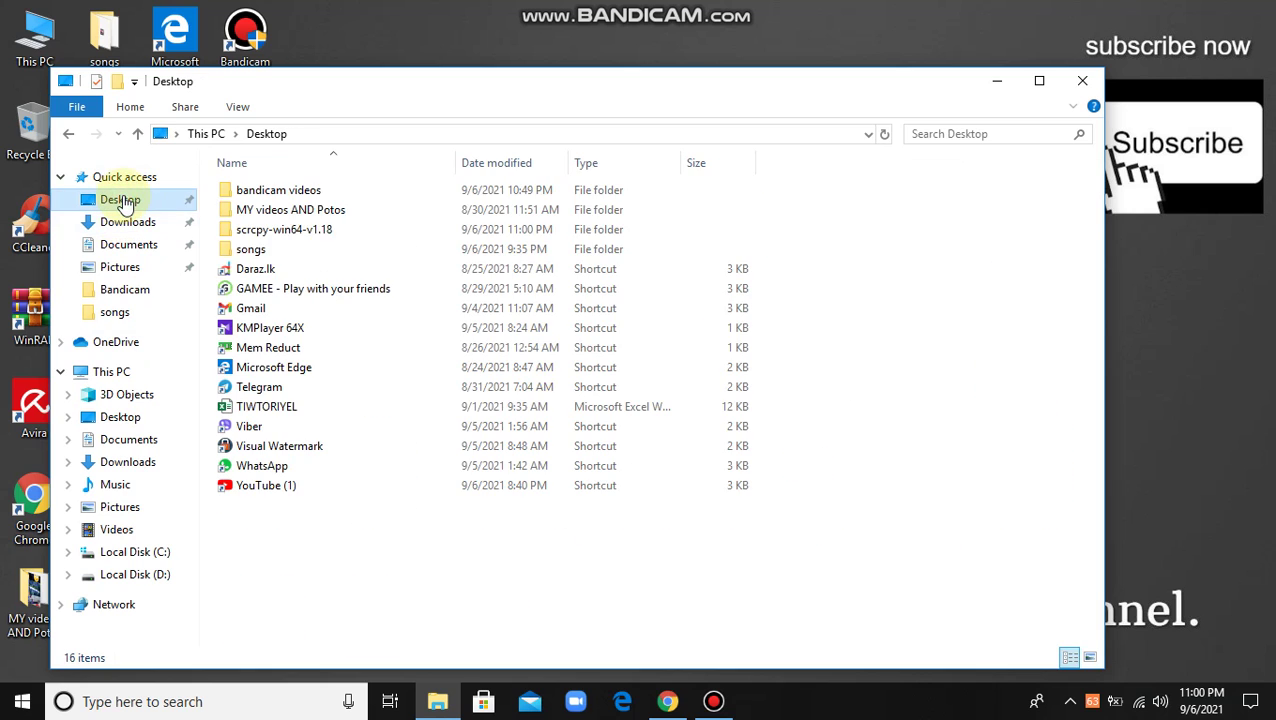
pyautogui.click(285, 229)
pyautogui.click(390, 238)
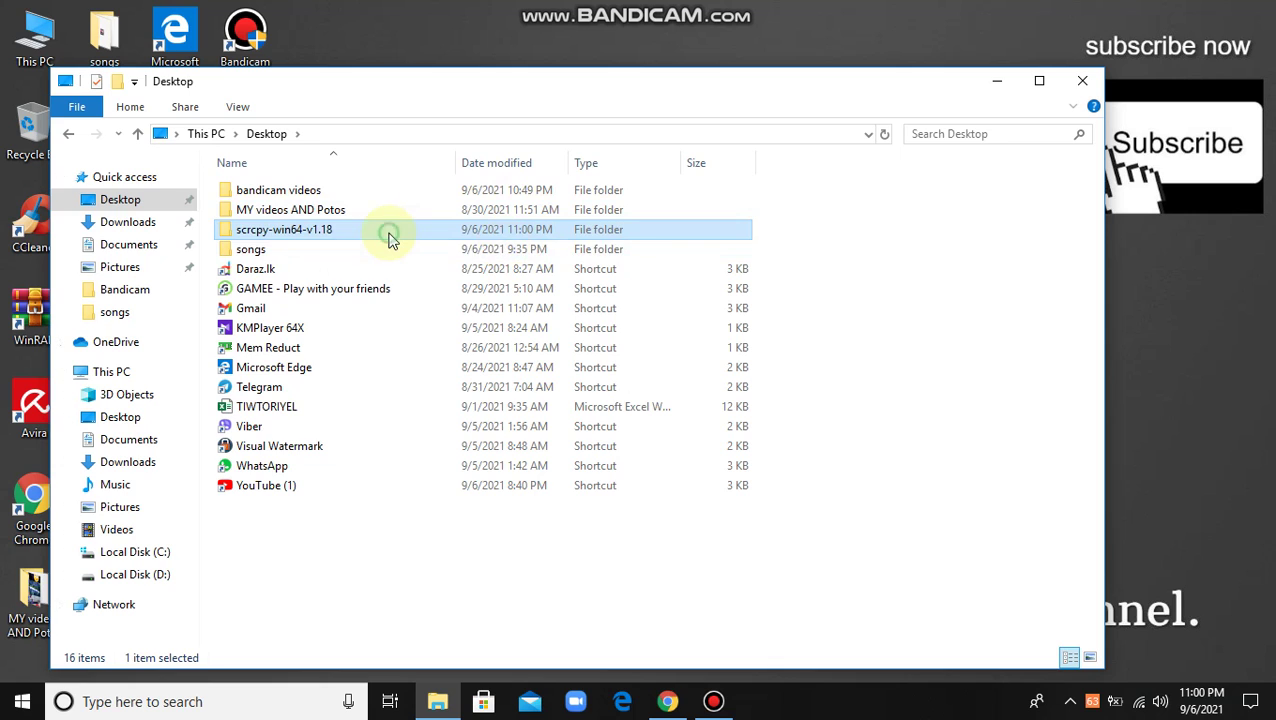
pyautogui.doubleClick(390, 238)
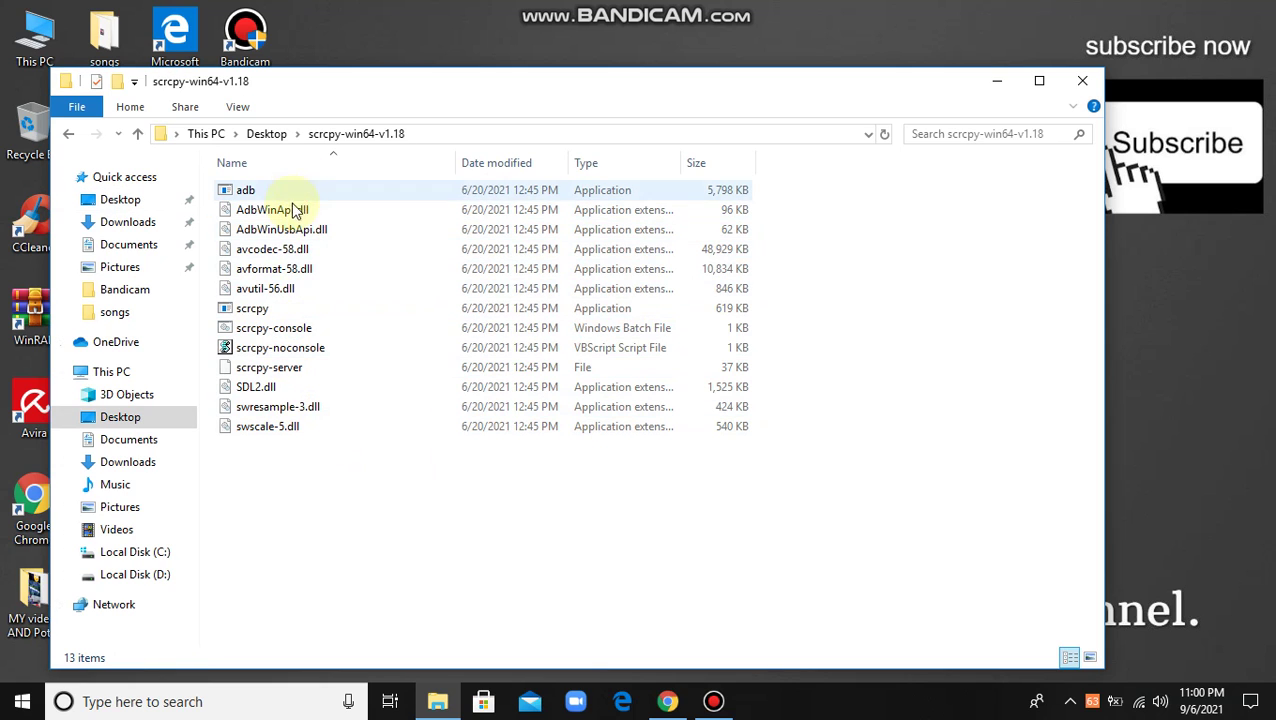
pyautogui.rightClick(413, 454)
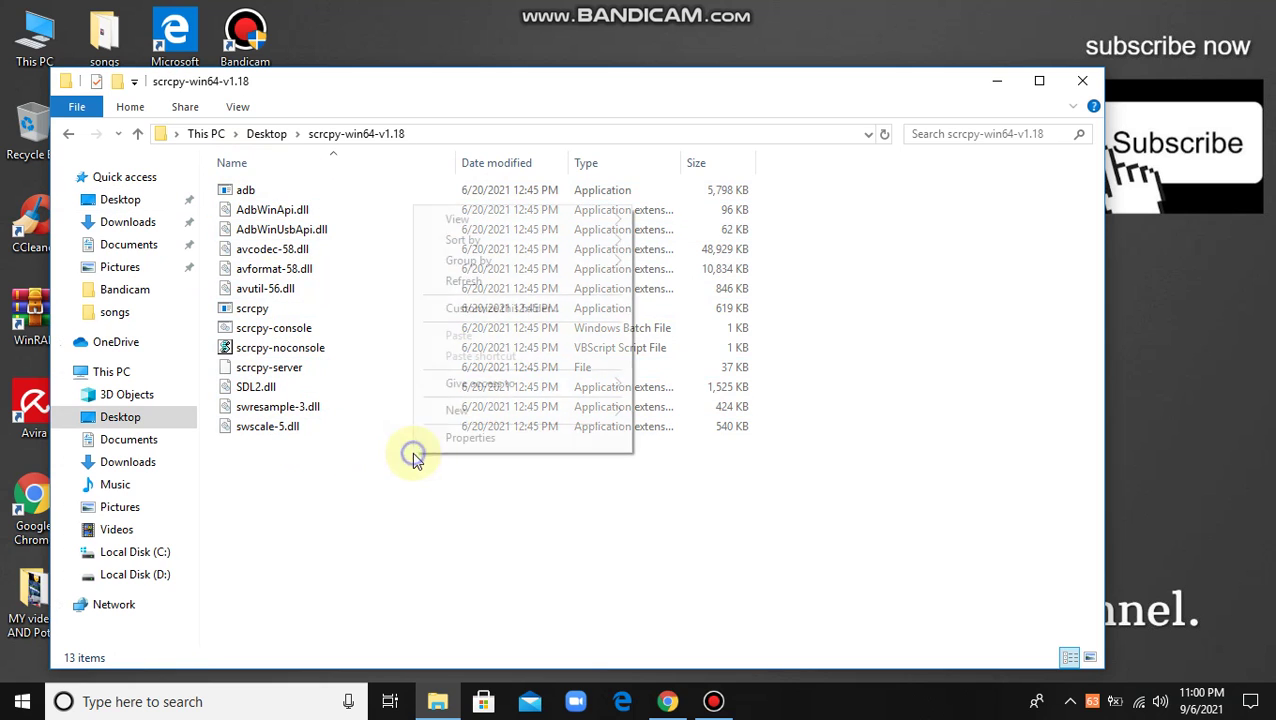
pyautogui.click(460, 280)
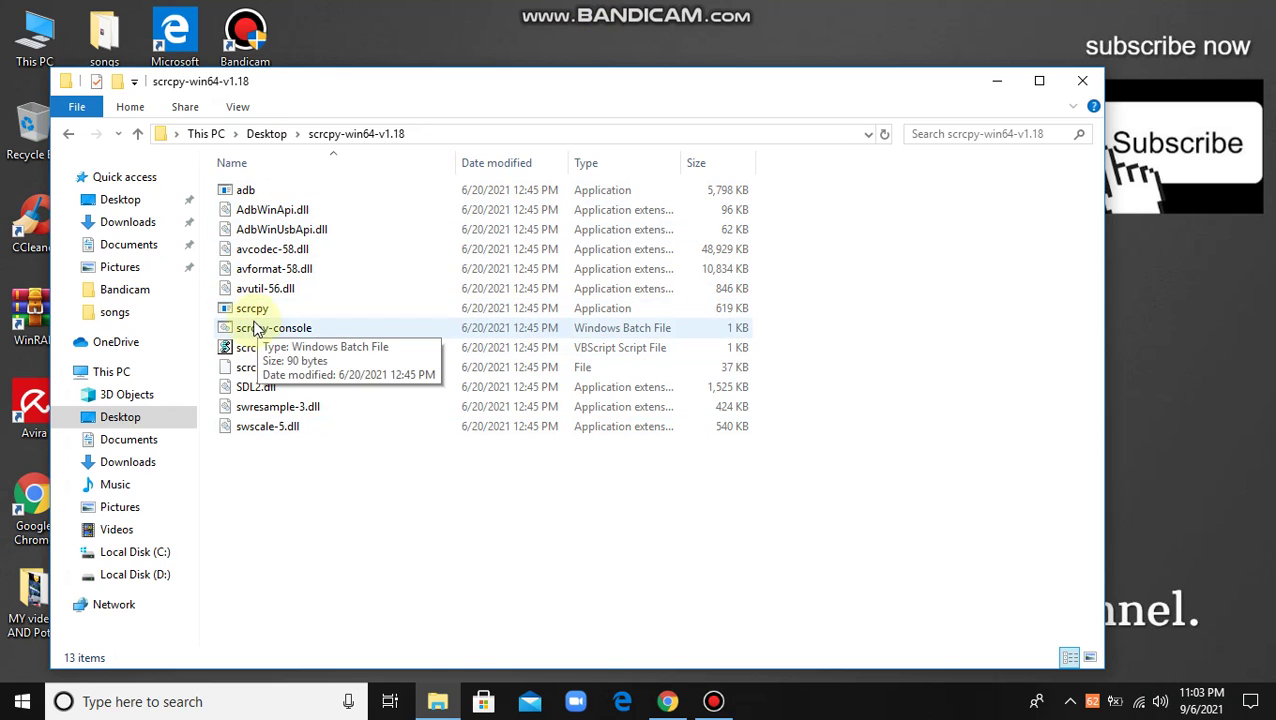
# - Open the scrcpy-win64-v1.18 folder and run scrcpy.exe twice, dismissing the MFPlat.DLL error each time
pyautogui.click(67, 133)
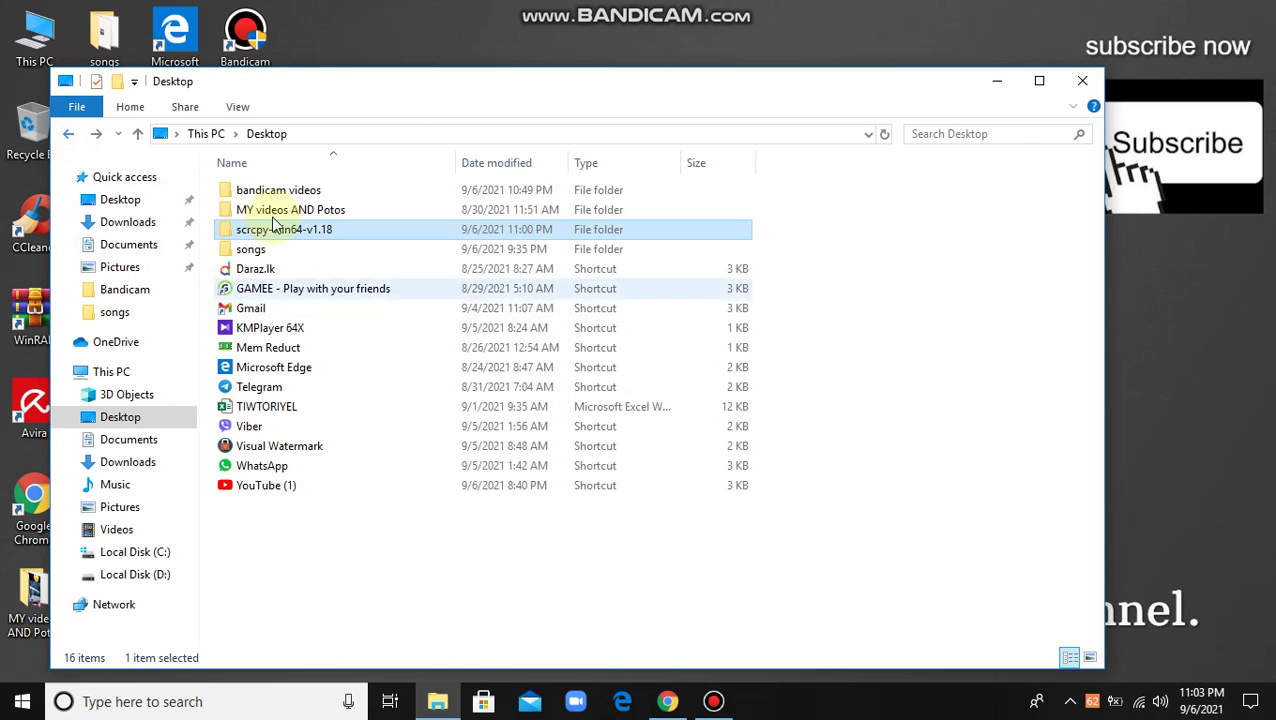
pyautogui.doubleClick(266, 235)
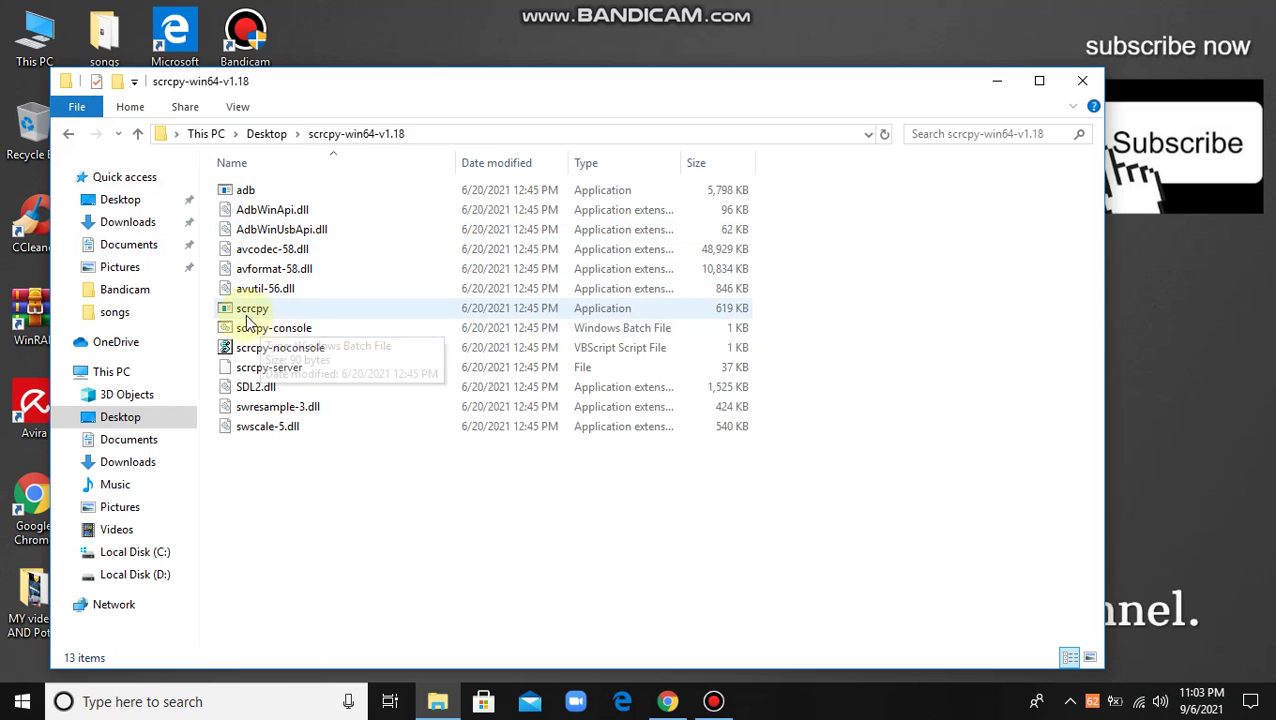
pyautogui.doubleClick(266, 311)
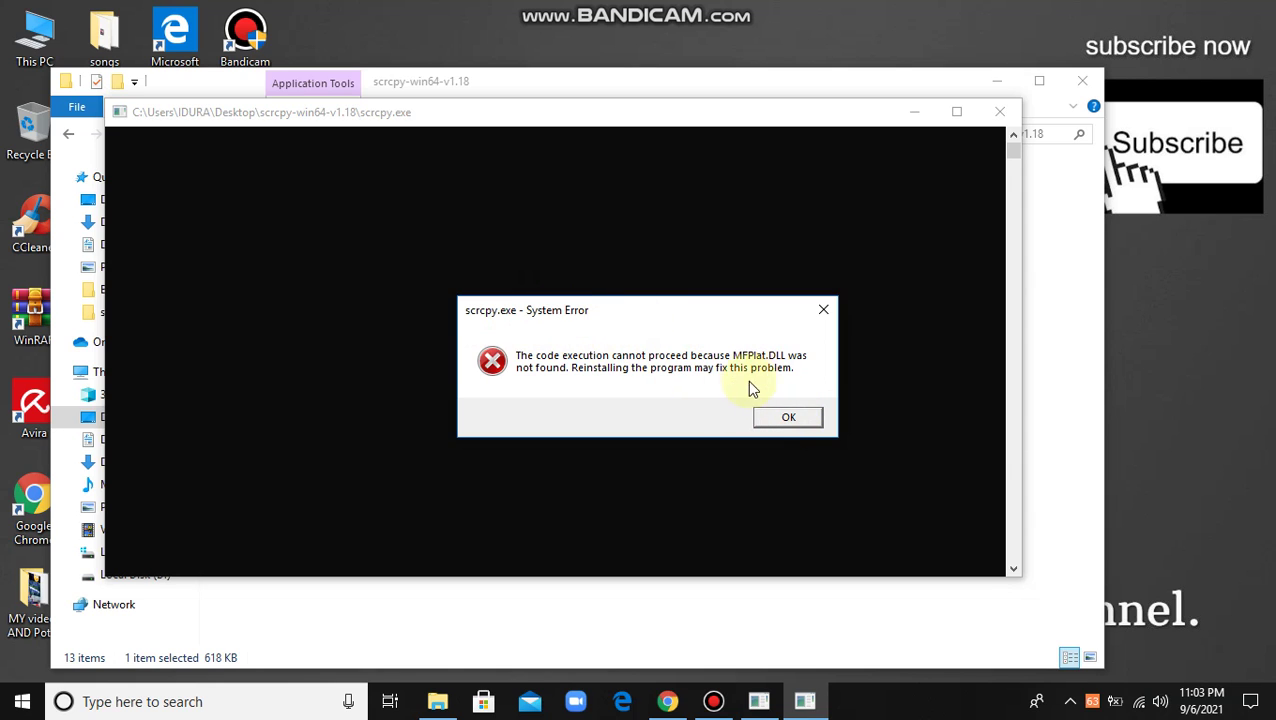
pyautogui.click(801, 421)
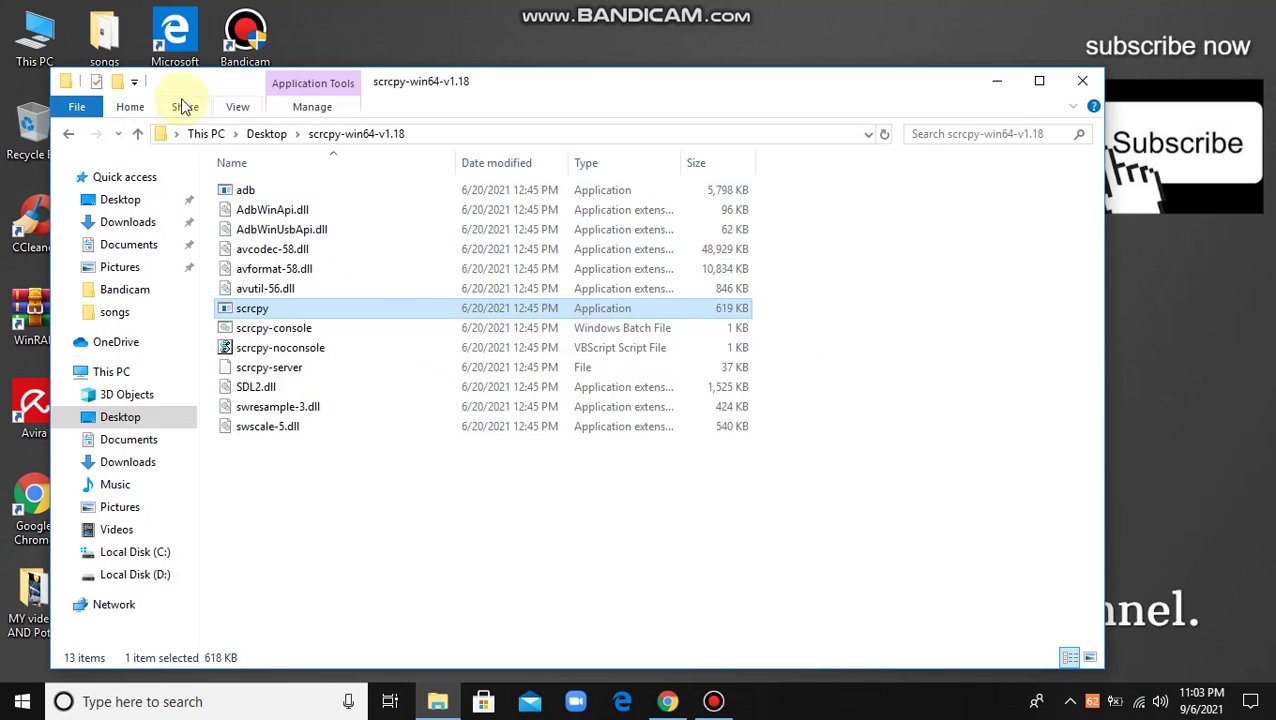
pyautogui.doubleClick(310, 306)
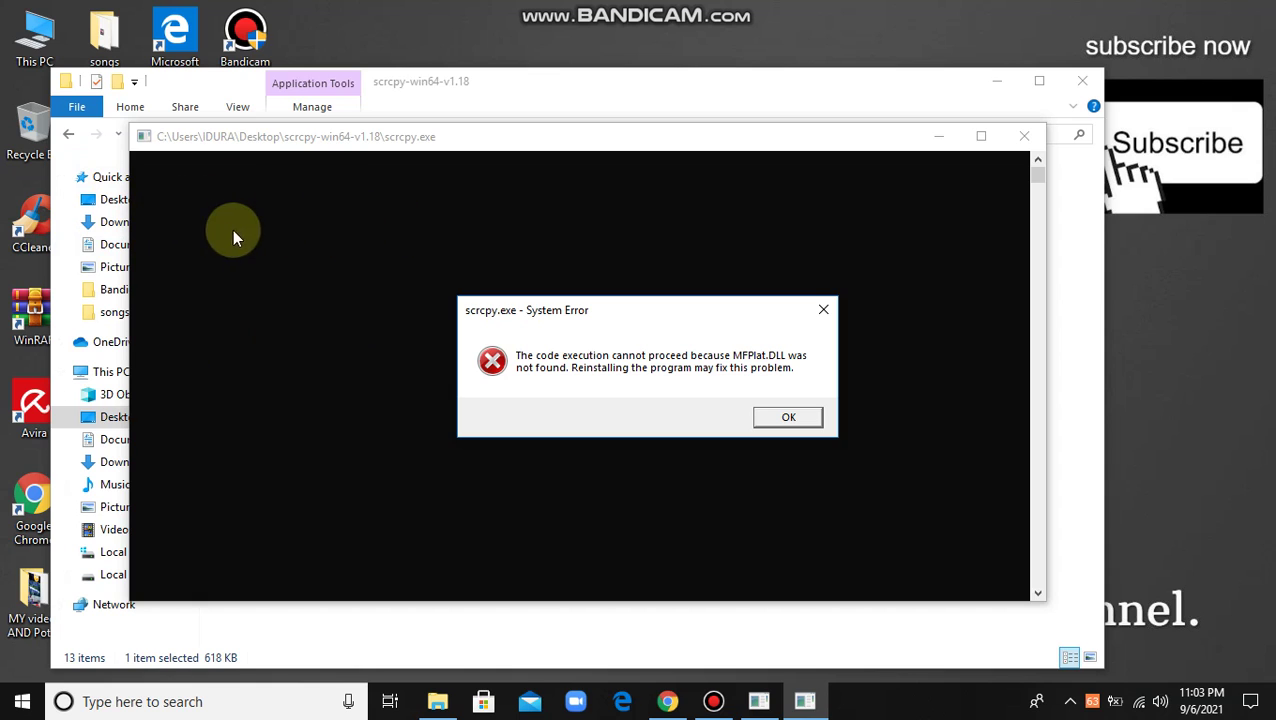
pyautogui.click(789, 420)
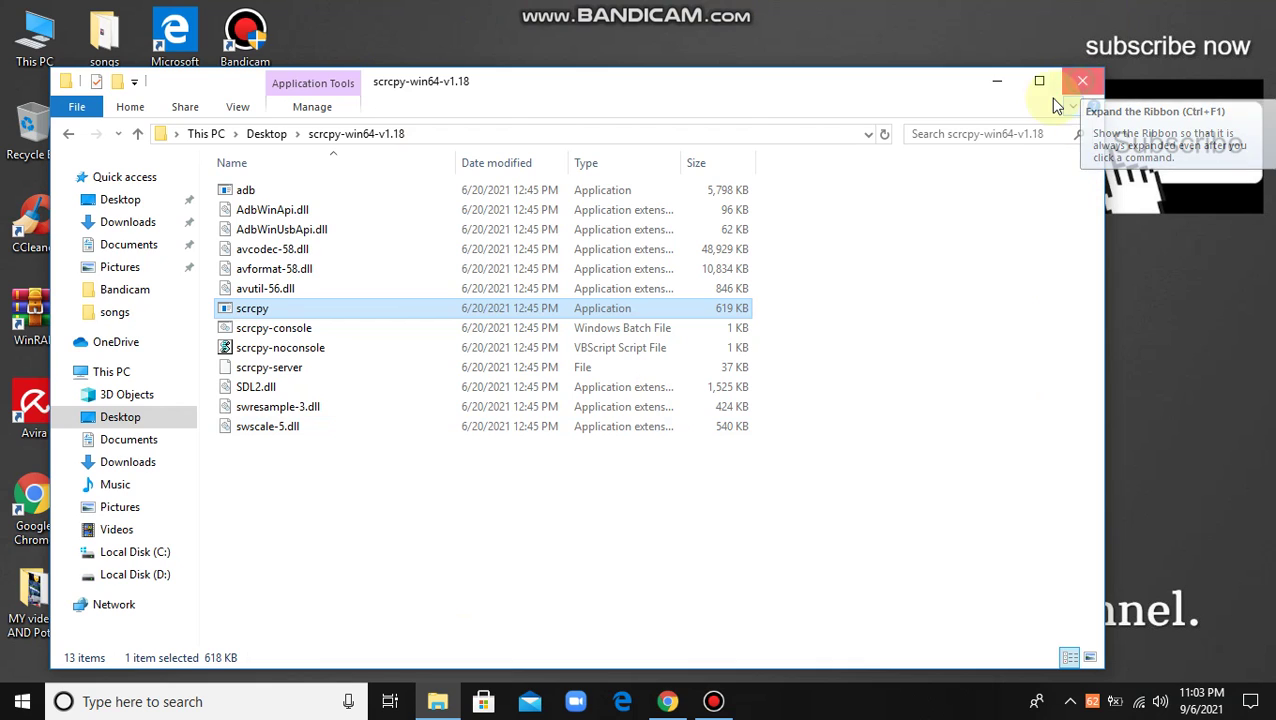
# - Close File Explorer, refresh the desktop twice, and restore Chrome on the scrcpy GitHub page
pyautogui.click(1080, 82)
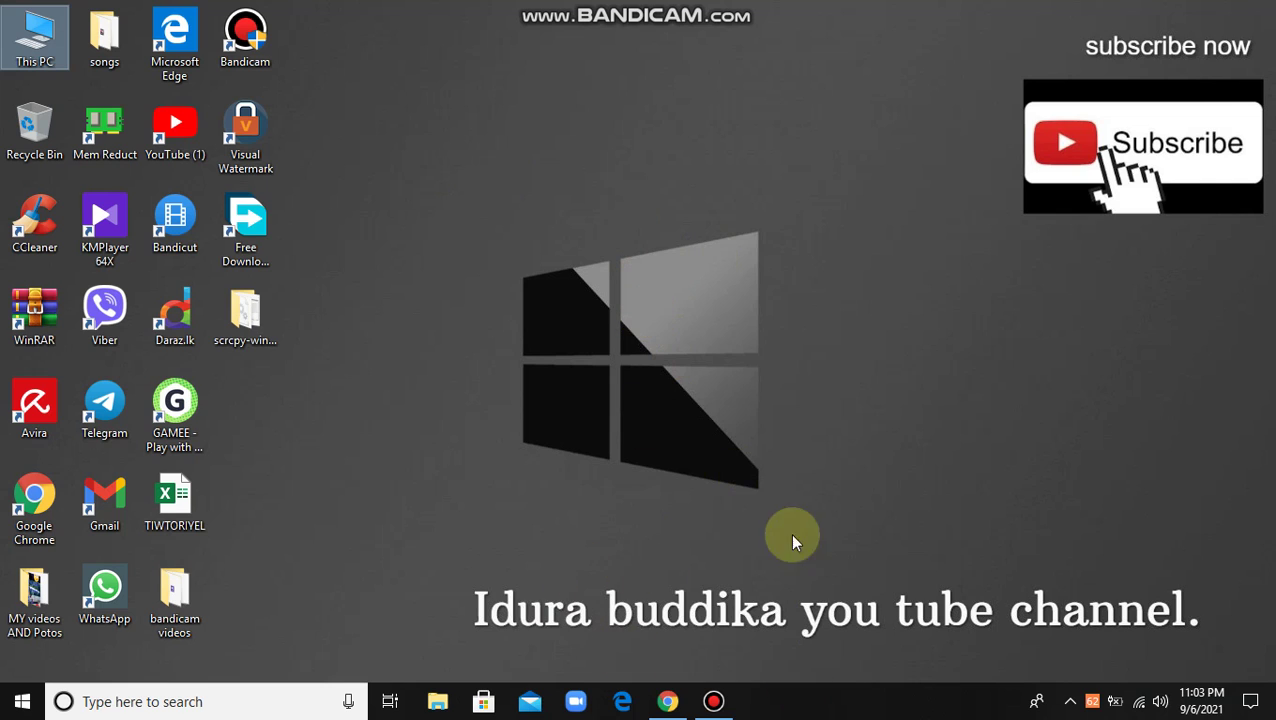
pyautogui.rightClick(703, 440)
pyautogui.click(740, 497)
pyautogui.rightClick(737, 302)
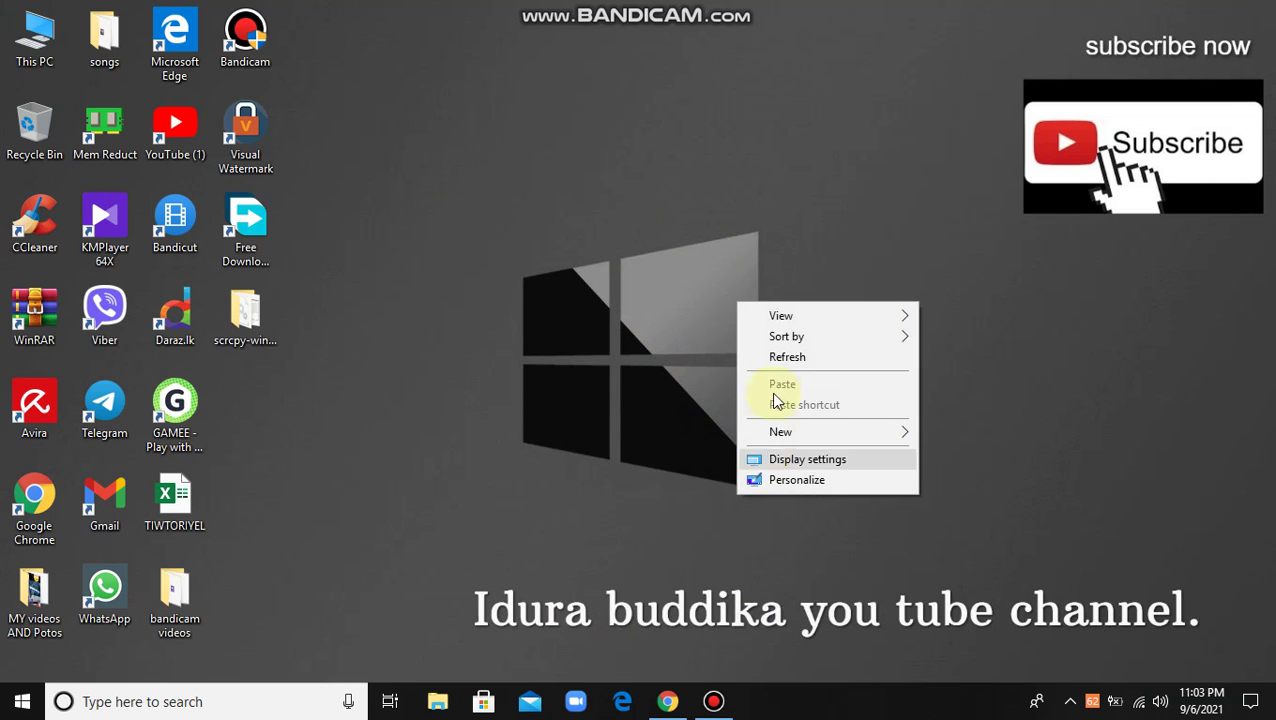
pyautogui.click(779, 357)
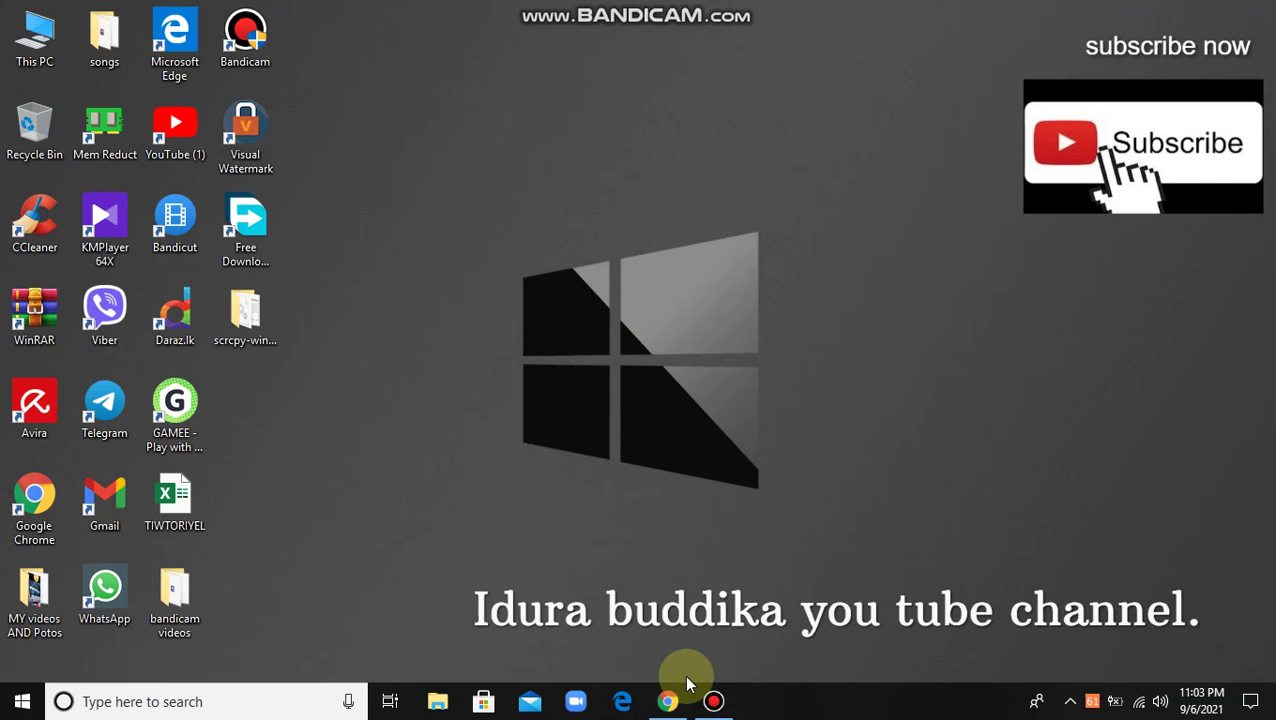
pyautogui.click(664, 699)
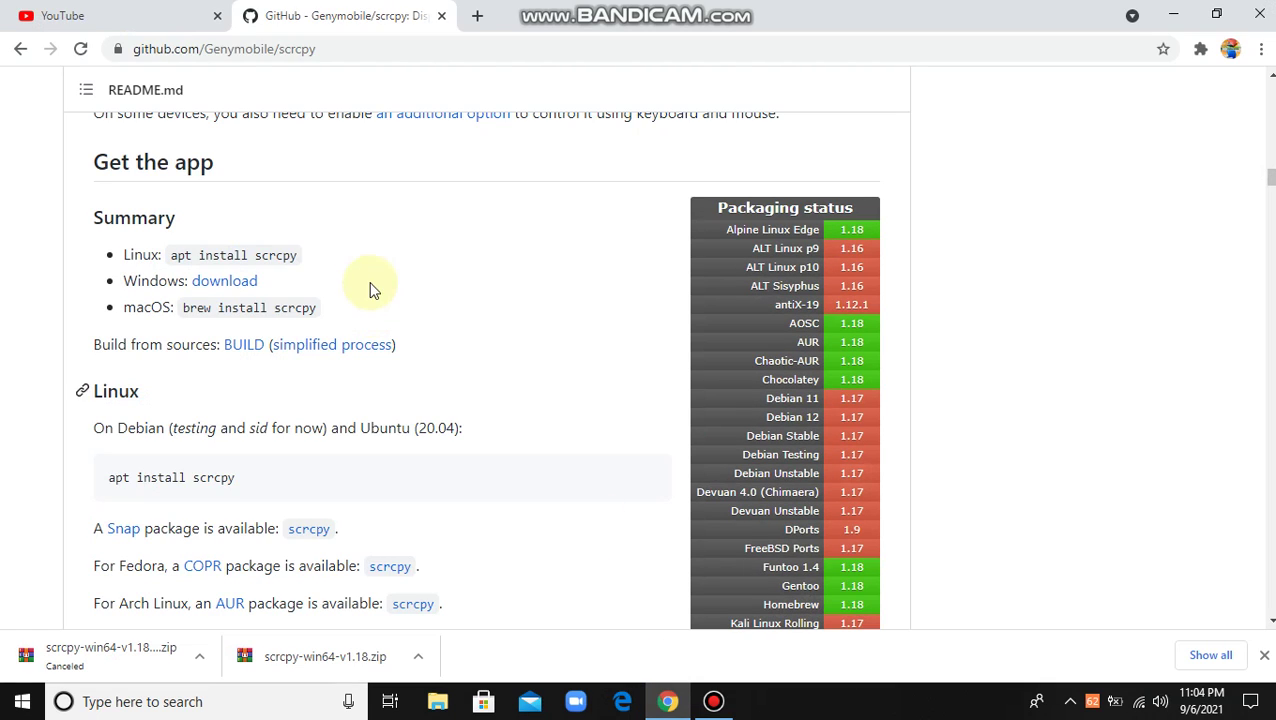
# - Minimize the Chrome window to reveal the desktop with the scrcpy folder icon
pyautogui.click(1177, 16)
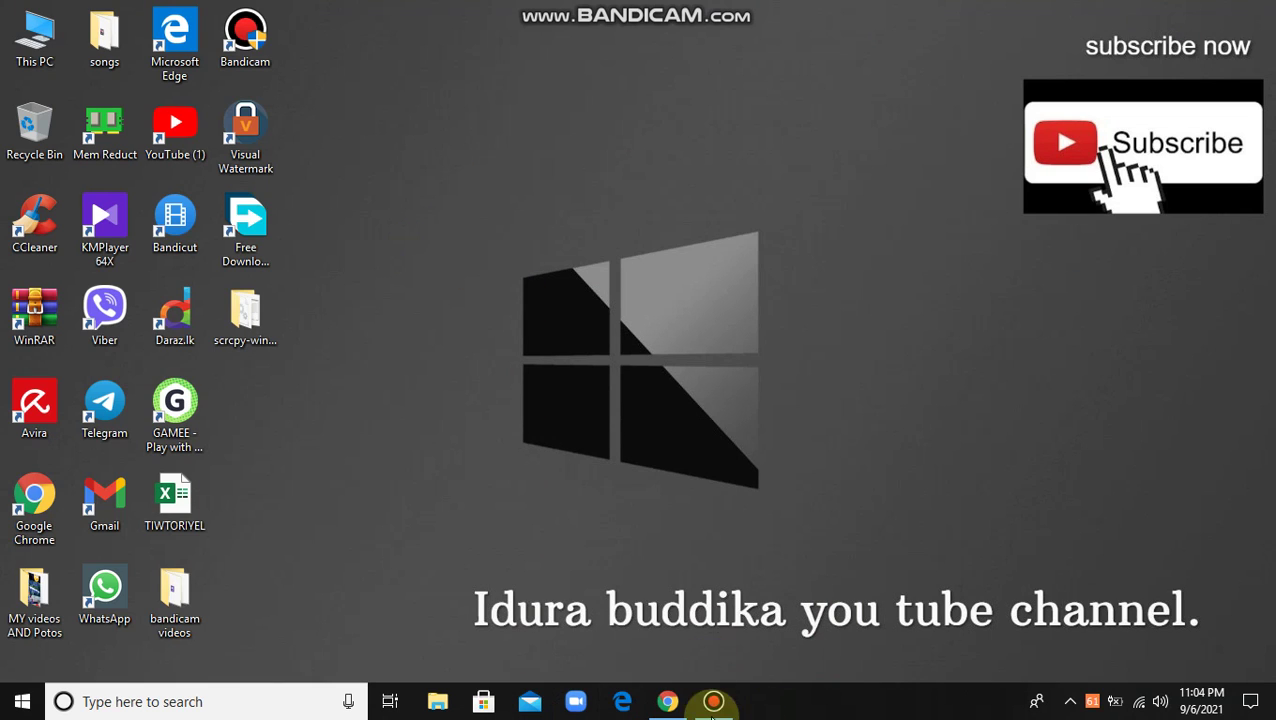
# - Restore the Bandicam window from the taskbar while its recording keeps running
pyautogui.click(713, 701)
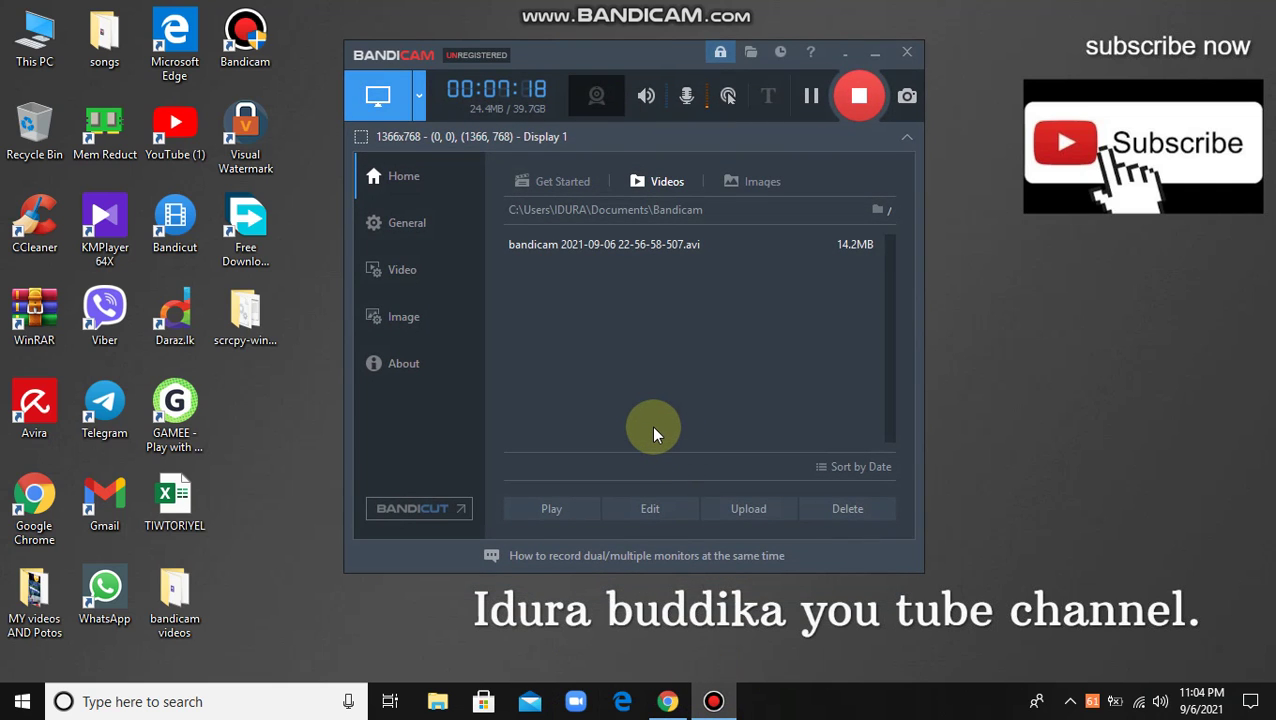